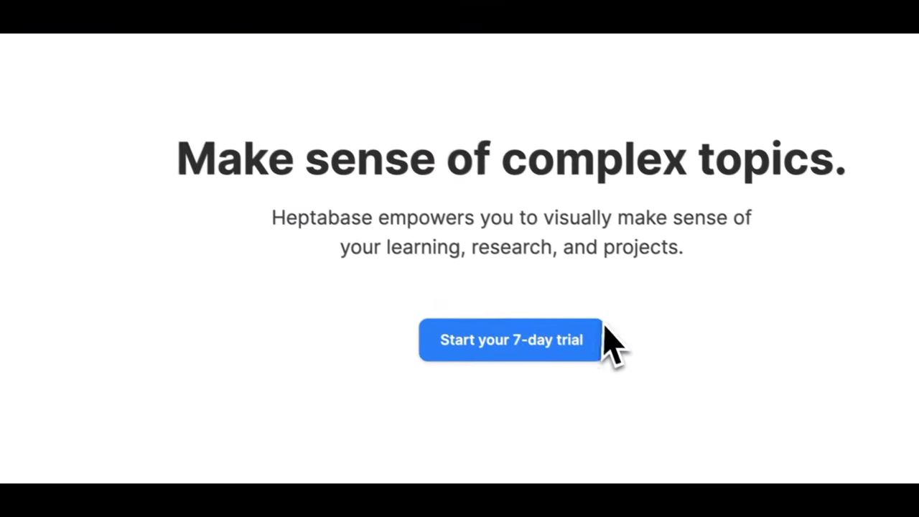
- Scroll down the Heptabase landing page past the 'Start your 7-day trial' button
scroll(707, 471, "down", 5)
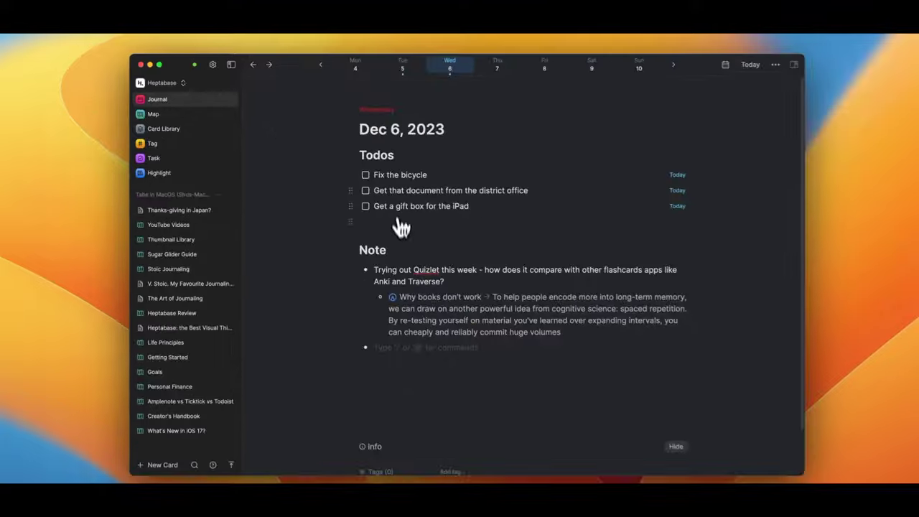
- Add todo 'Test this app' and note 'new idea :)' linking the Spaced repetition system card, then view tasks
key("Return")
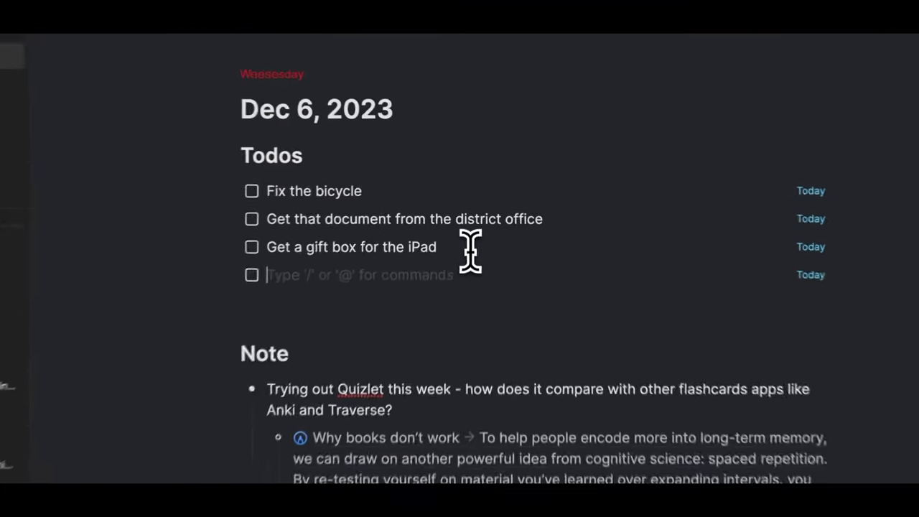
type("Test this app")
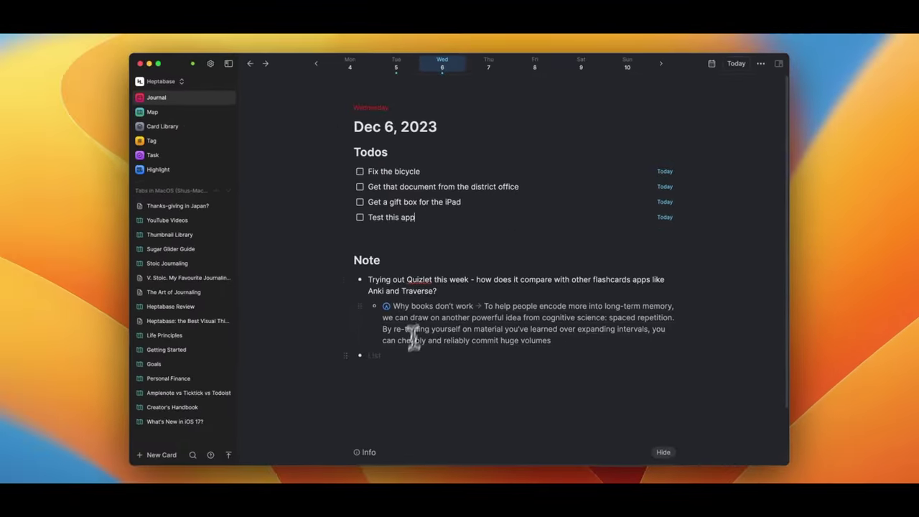
left_click(416, 370)
type("new idea :) [[Spaced")
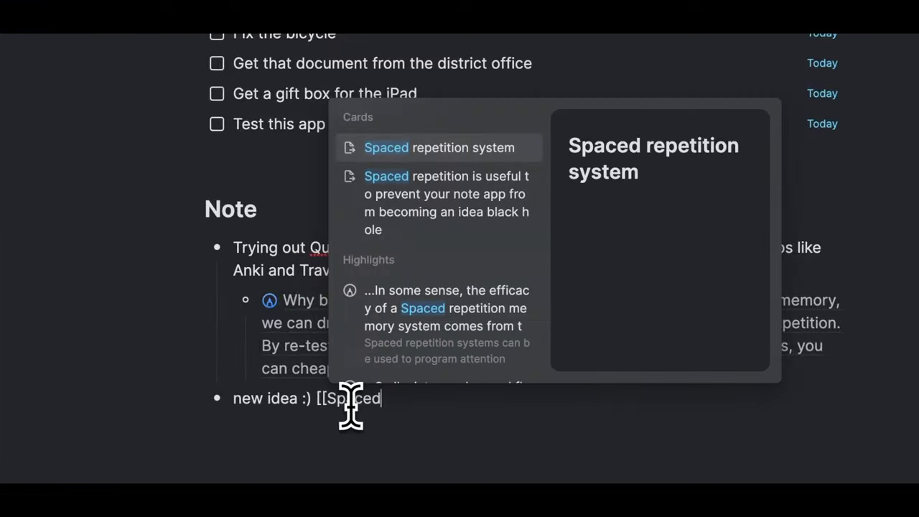
key("Return")
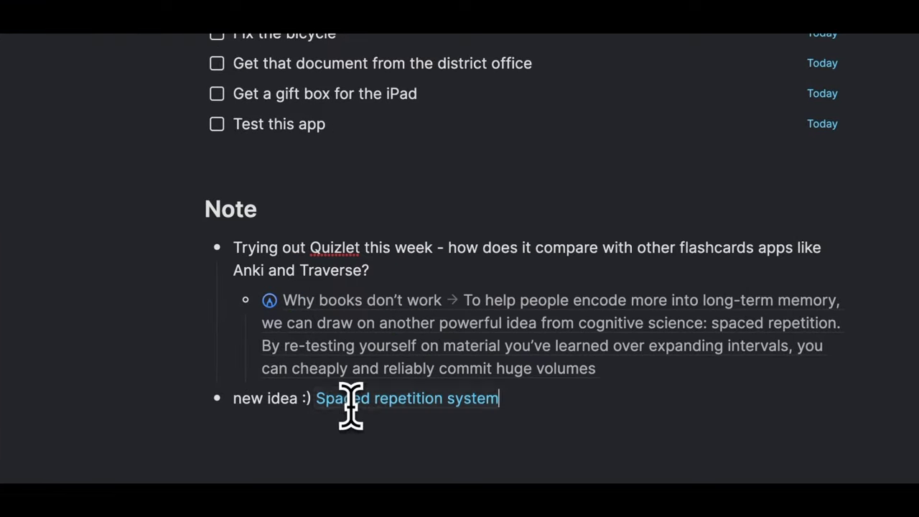
left_click(395, 402)
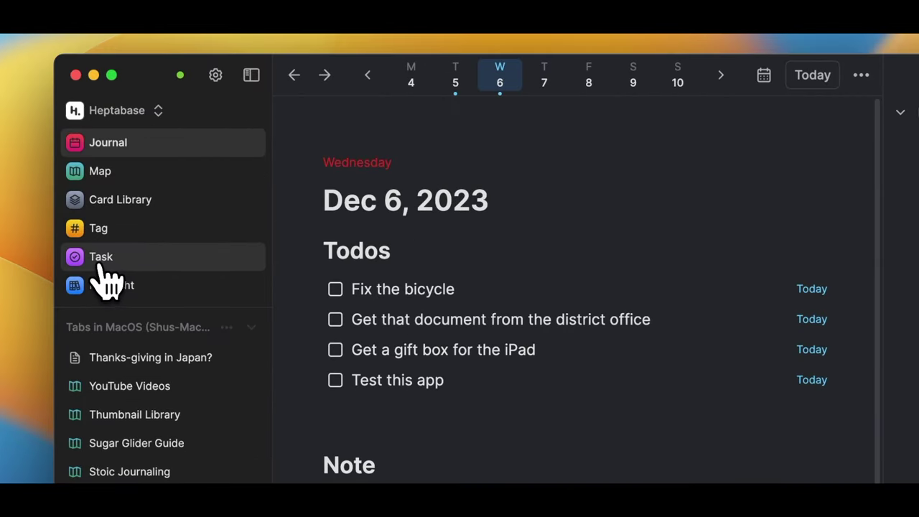
left_click(101, 265)
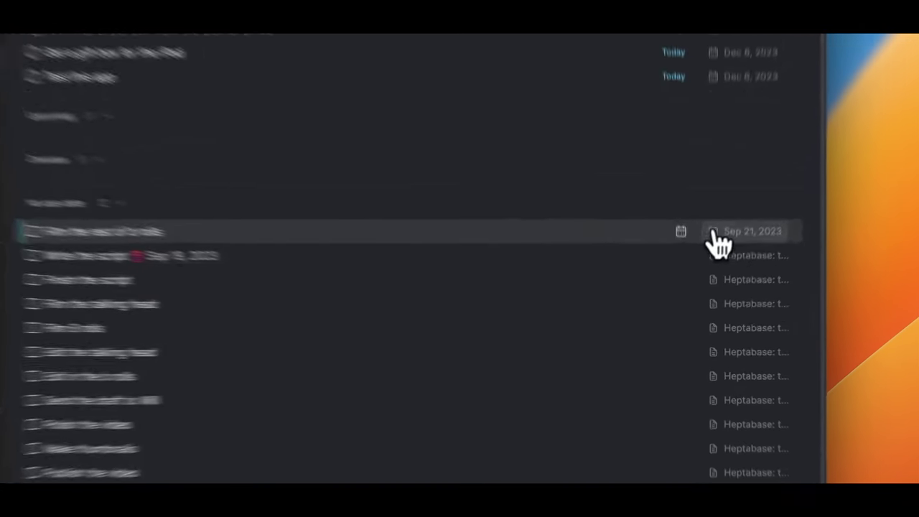
- Schedule 'Film the rest of b rolls' for tomorrow from its calendar icon
left_click(690, 271)
key("Escape")
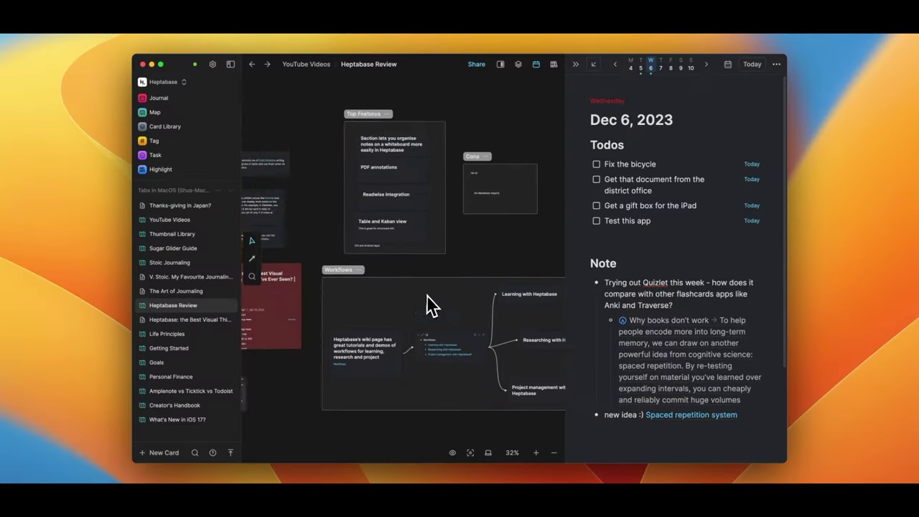
- Browse the Life Principles whiteboard from the Map, then return to the Map
scroll(429, 296, "up", 5)
scroll(429, 296, "down", 3)
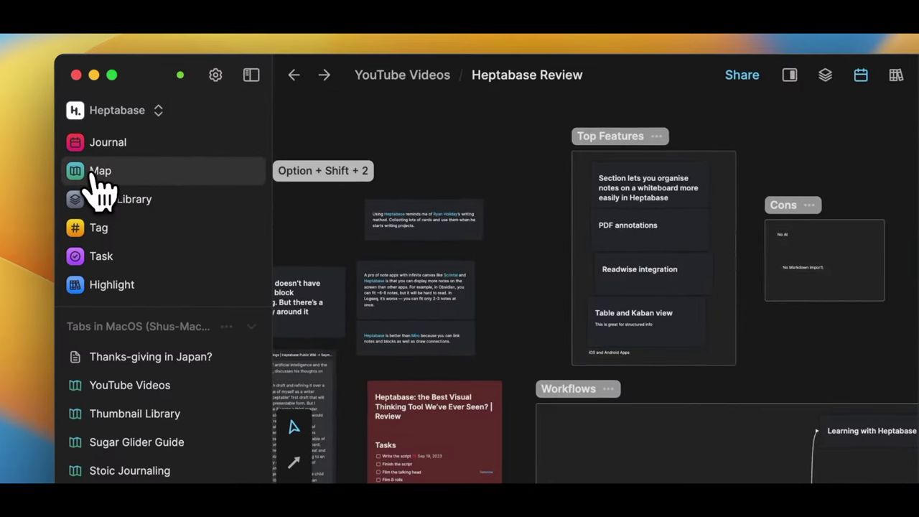
left_click(150, 113)
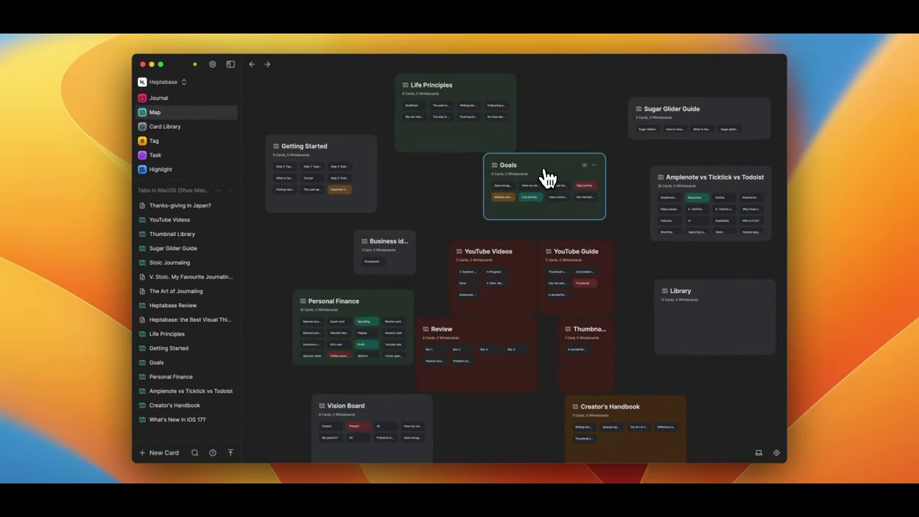
left_click(476, 91)
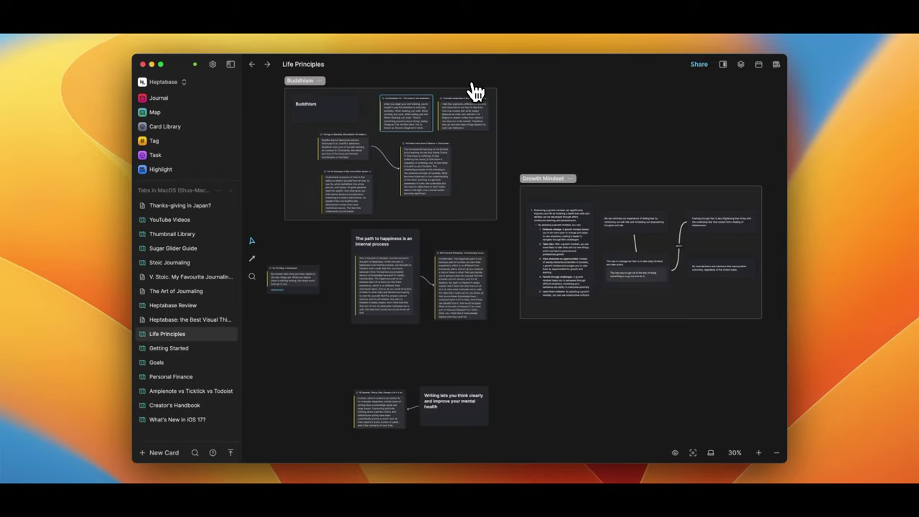
scroll(424, 183, "up", 10)
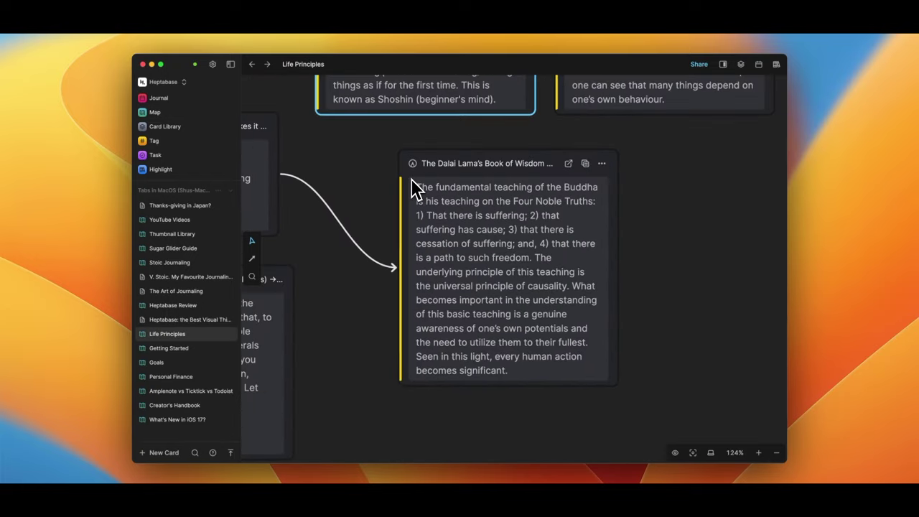
scroll(415, 188, "down", 5)
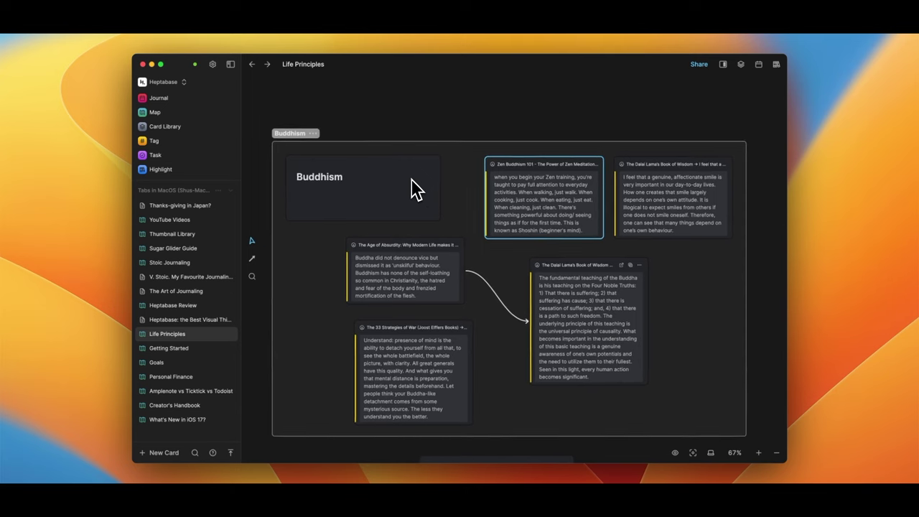
scroll(415, 188, "down", 5)
scroll(415, 188, "down", 3)
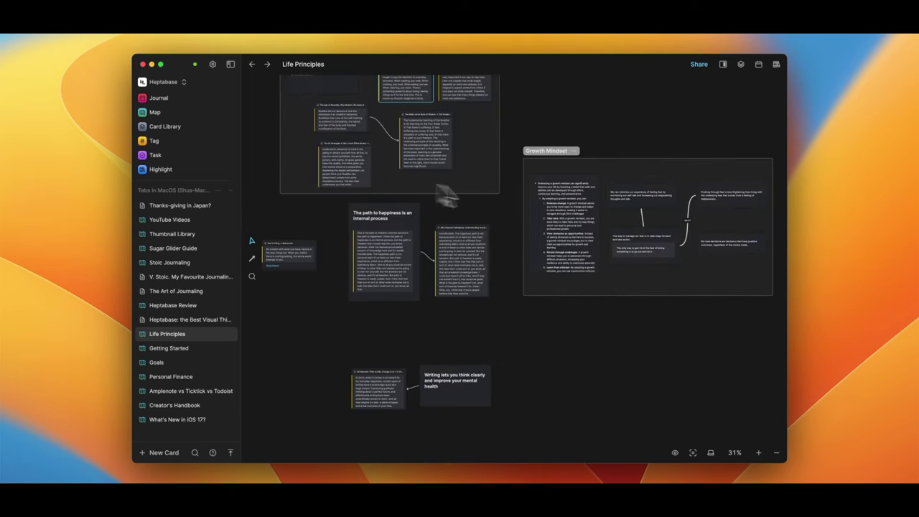
scroll(572, 225, "up", 5)
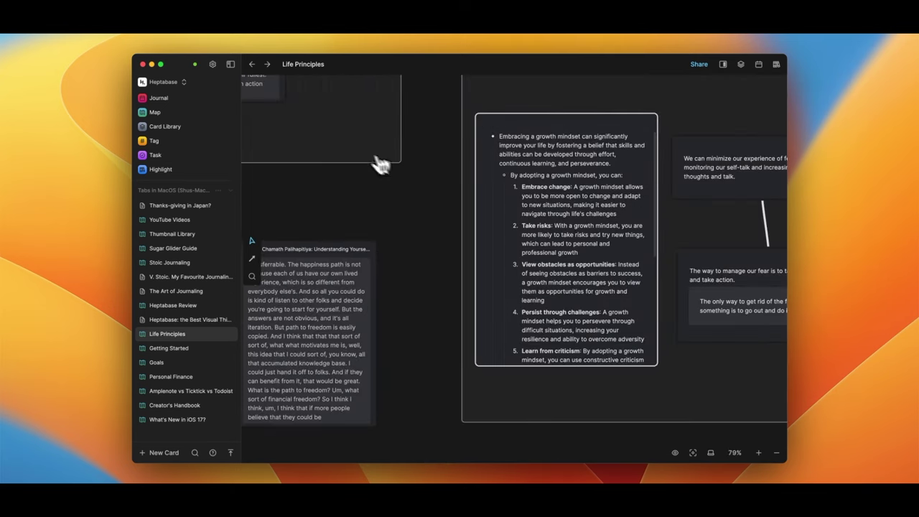
left_click(251, 64)
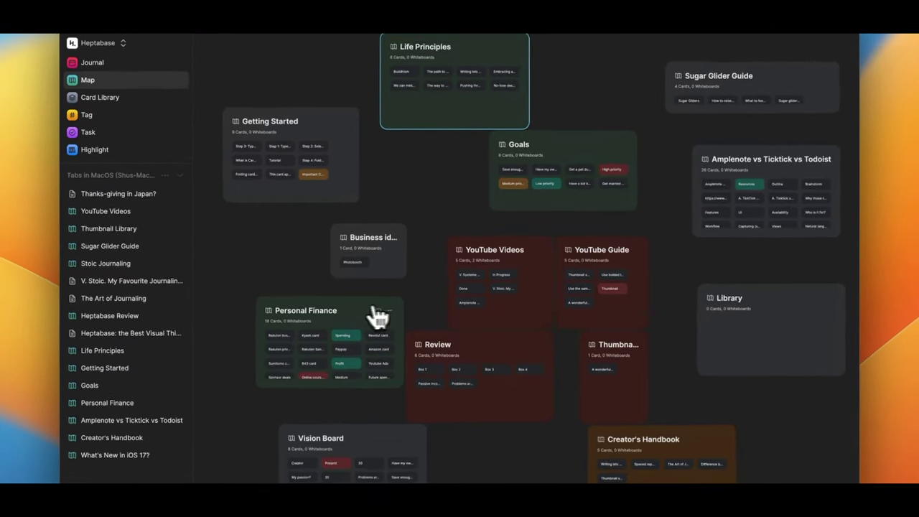
- Drag the Rakuten business credit card card higher on the Personal Finance whiteboard
left_click(353, 322)
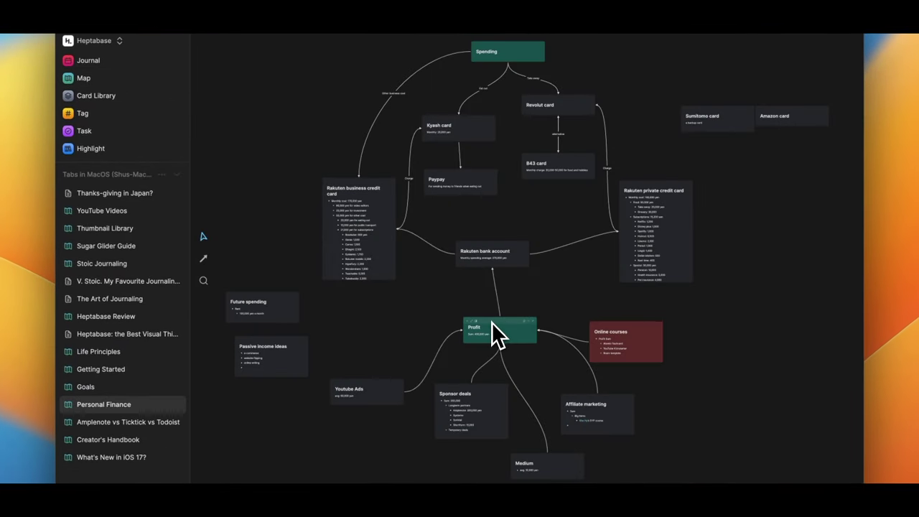
scroll(496, 334, "down", 10)
scroll(495, 334, "up", 10)
scroll(495, 334, "down", 2)
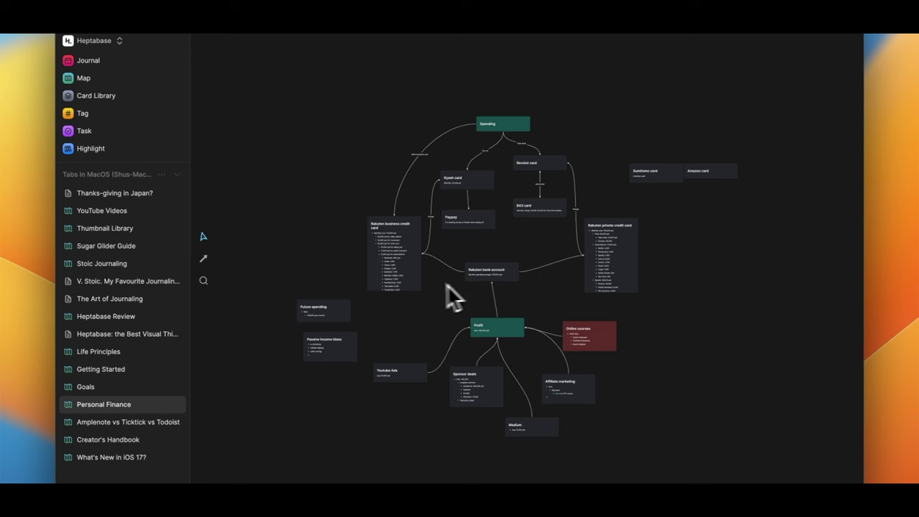
left_click_drag(351, 291, 368, 188)
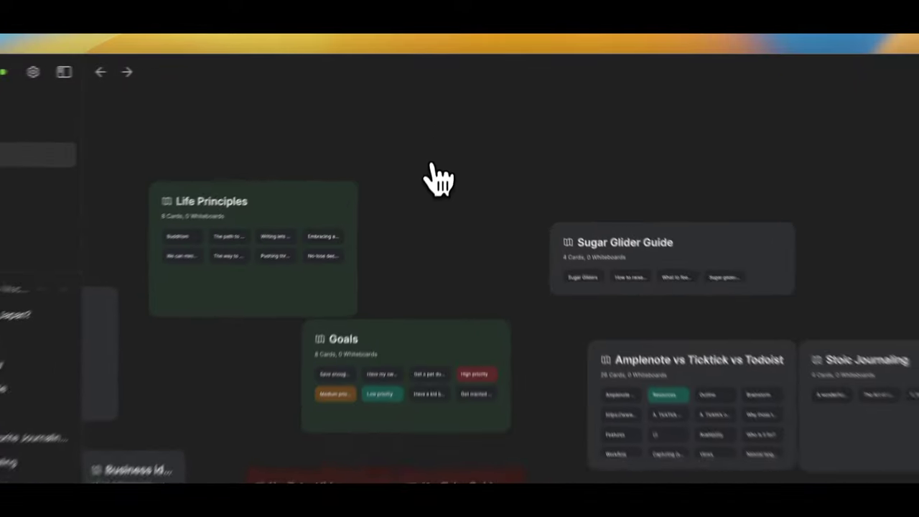
- Create a new Dec 6, 2023 whiteboard on the Map and open it
right_click(446, 121)
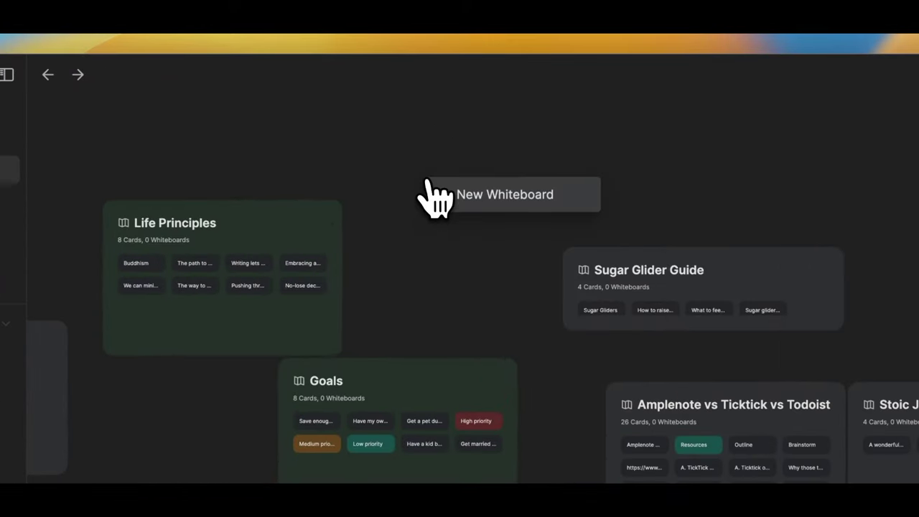
left_click(471, 130)
double_click(484, 226)
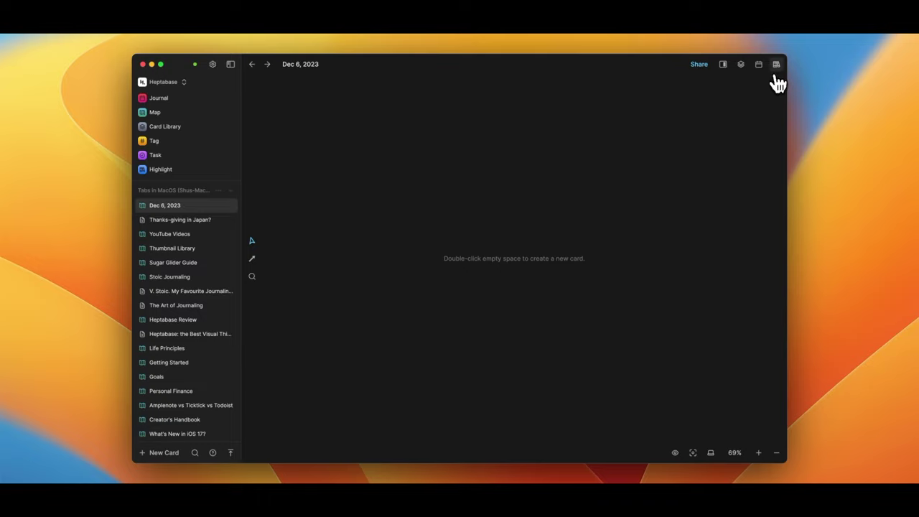
- Place and connect two highlights from The Obstacle Is the Way, then add a mindmap
left_click(776, 64)
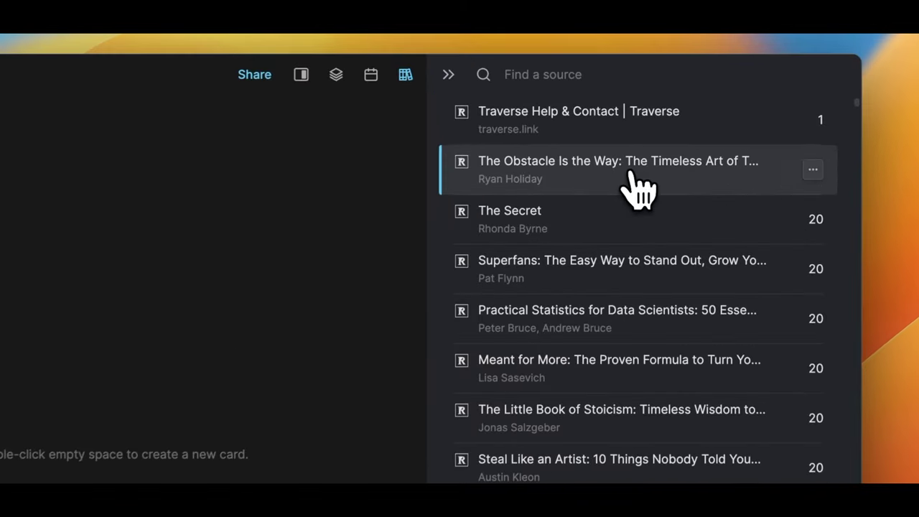
left_click(666, 114)
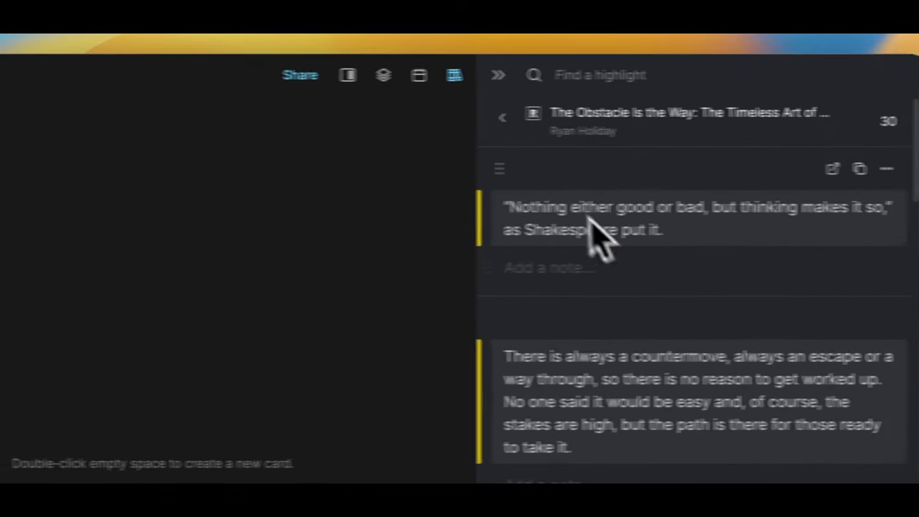
left_click_drag(499, 168, 129, 348)
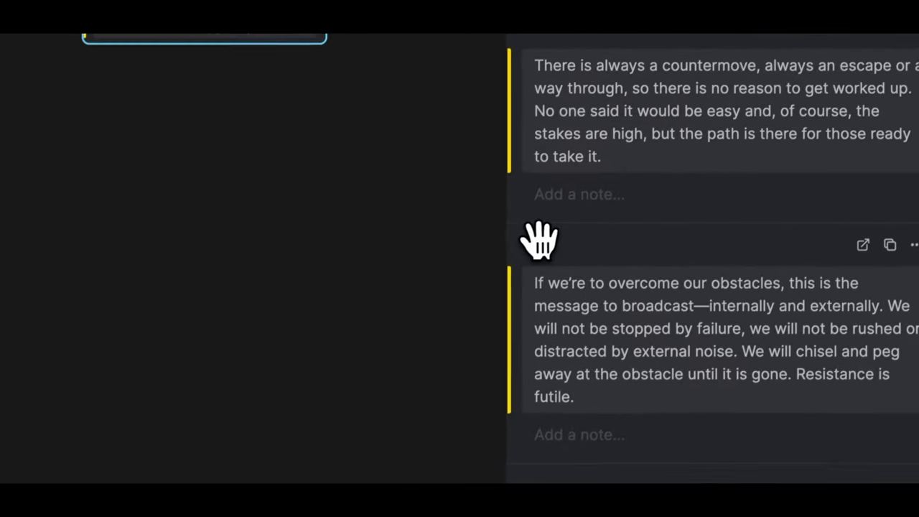
left_click_drag(720, 460, 283, 474)
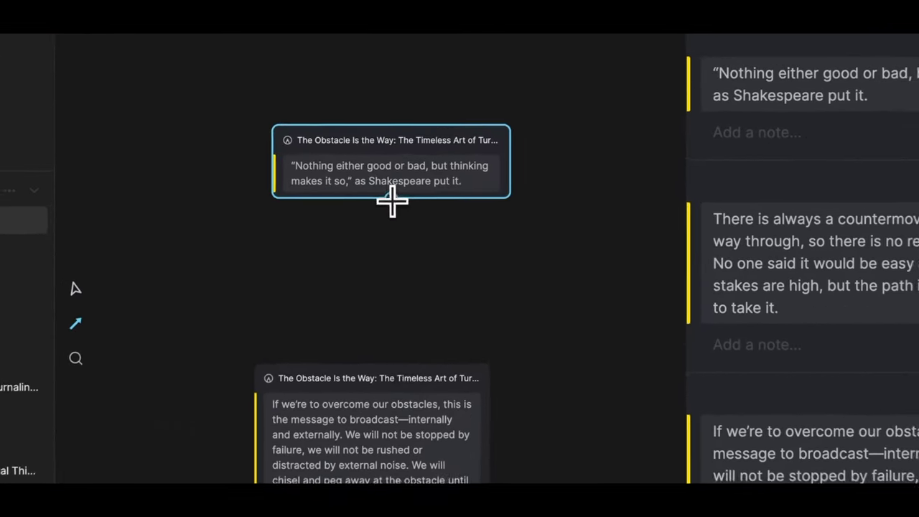
left_click_drag(414, 194, 399, 280)
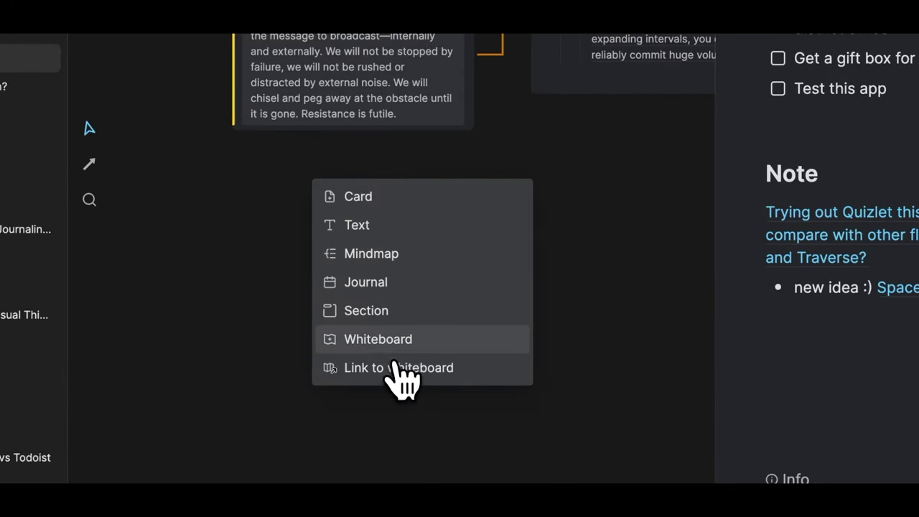
left_click(375, 256)
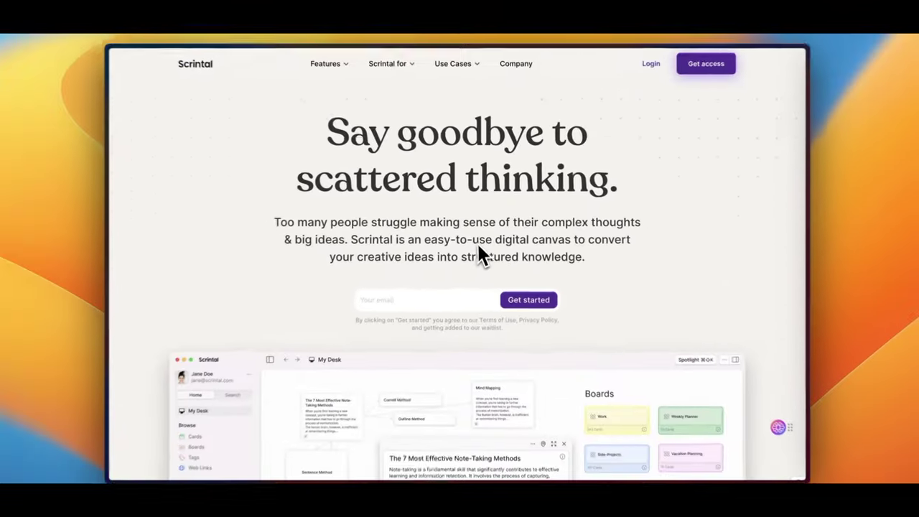
- Scroll down the Scrintal homepage to the app screenshot
scroll(477, 245, "down", 5)
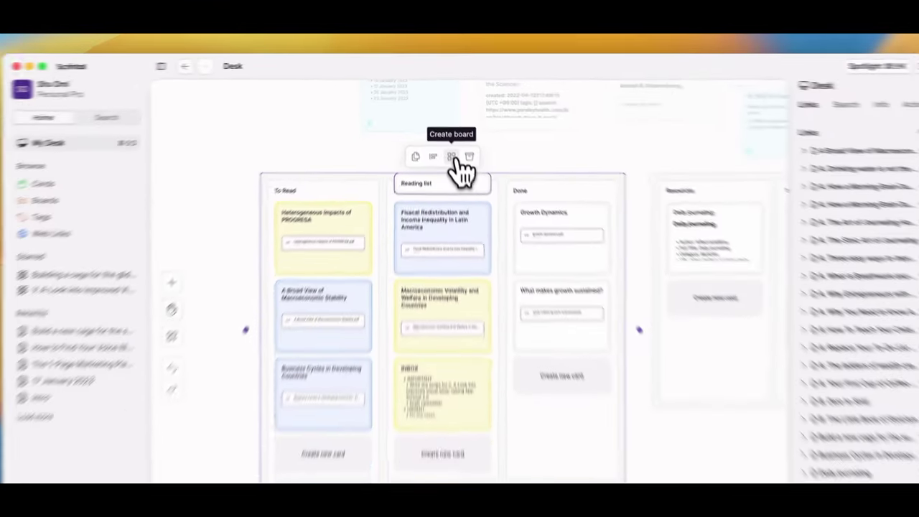
- Create a board and place the iOS journaling app card onto it
left_click(459, 197)
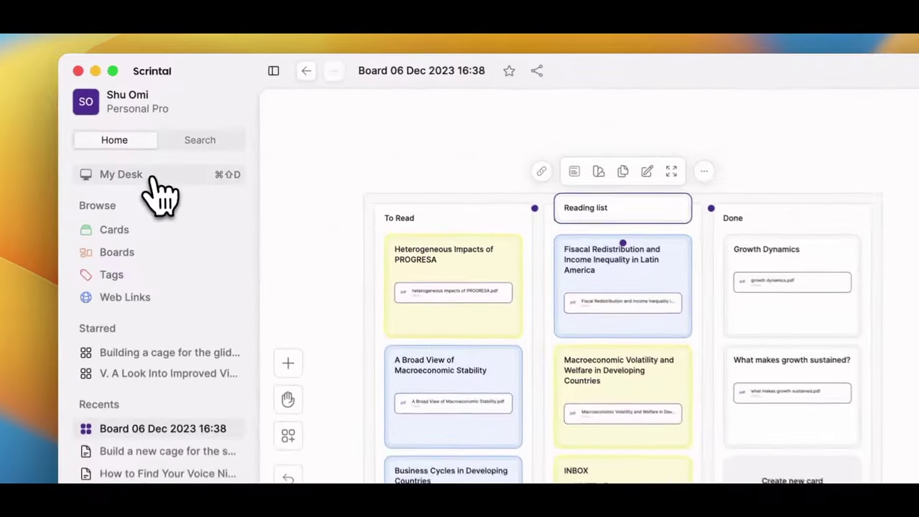
left_click(169, 142)
right_click(361, 137)
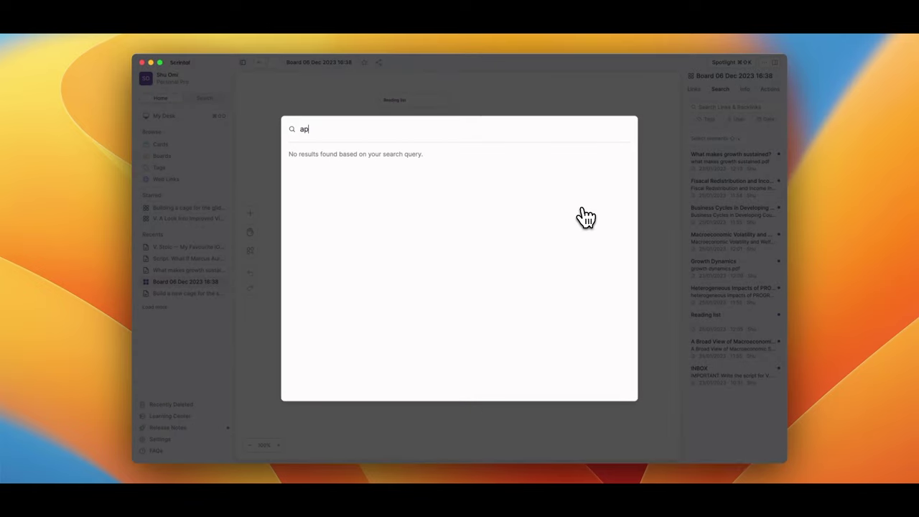
left_click(391, 184)
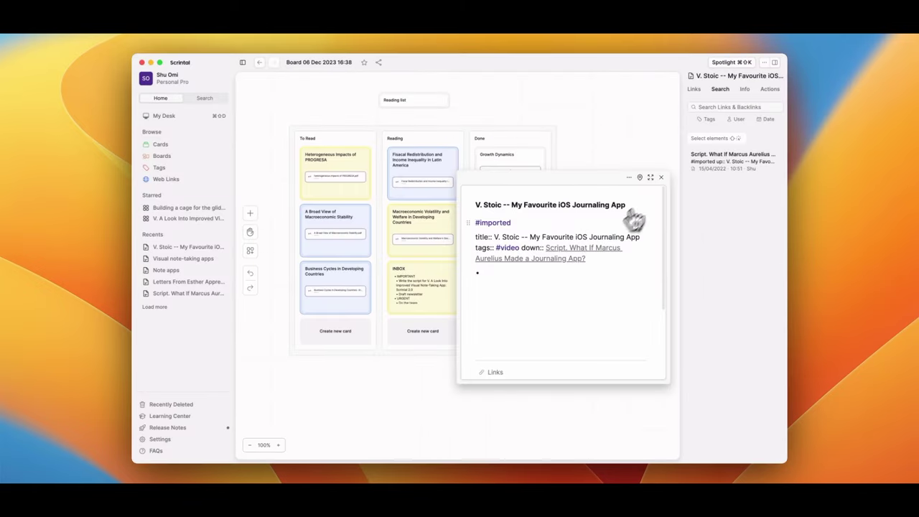
left_click_drag(634, 221, 368, 179)
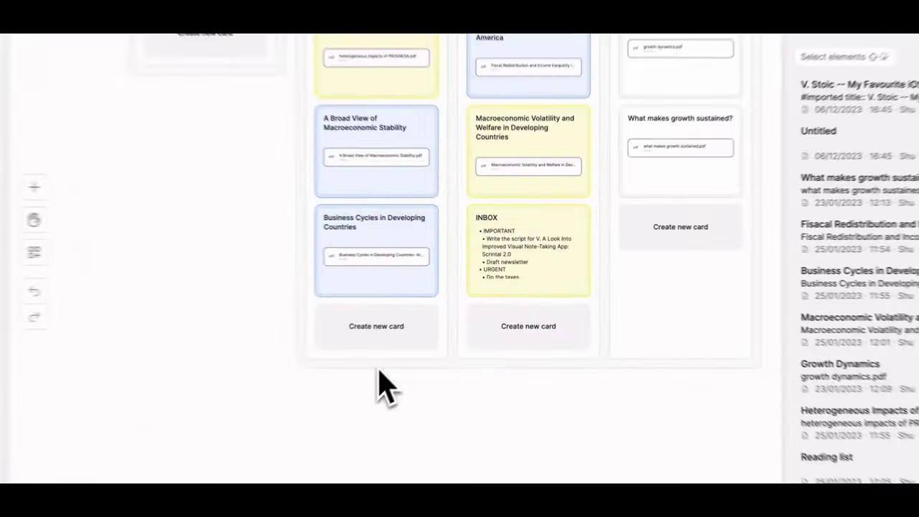
- Move the Broad View card into Reading and the growth card into To Read
left_click_drag(417, 368, 504, 406)
left_click_drag(521, 265, 528, 258)
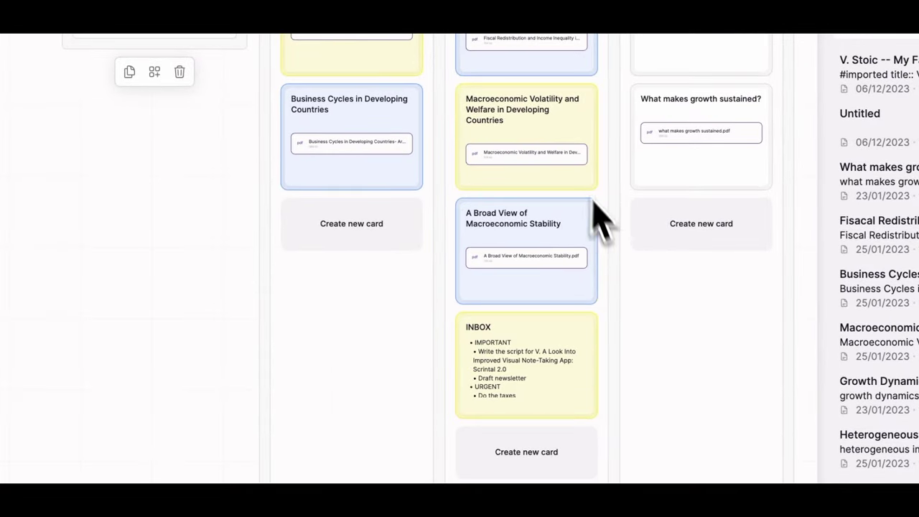
left_click_drag(682, 140, 351, 204)
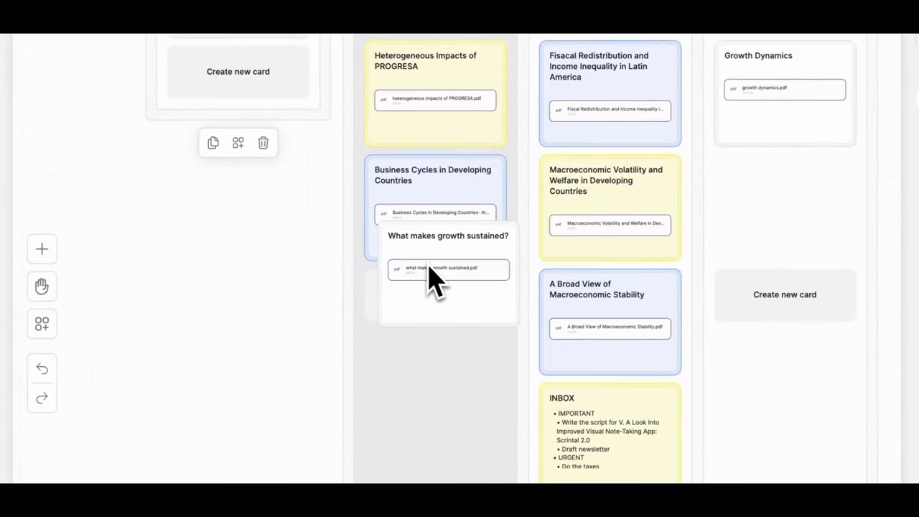
left_click_drag(429, 276, 519, 345)
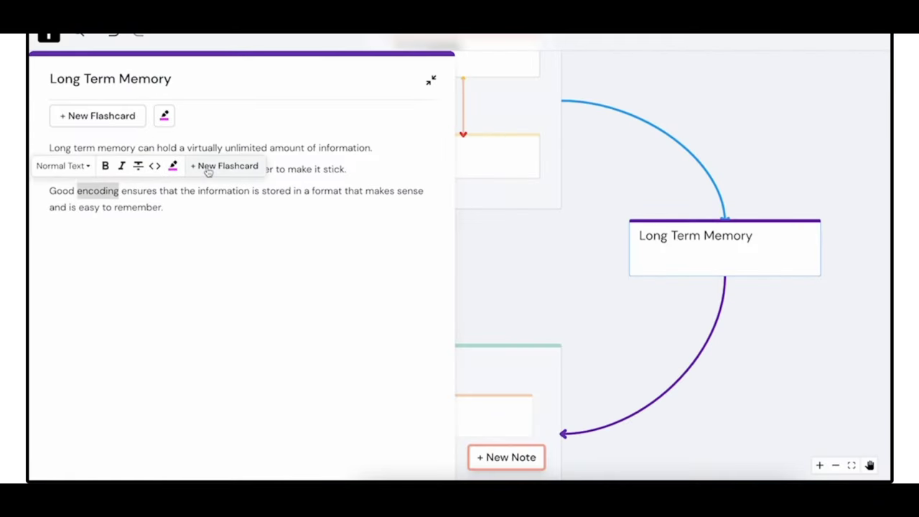
- Start a flashcard blanking 'encoding' in Long Term Memory, then open Learning How To Learn
left_click(208, 168)
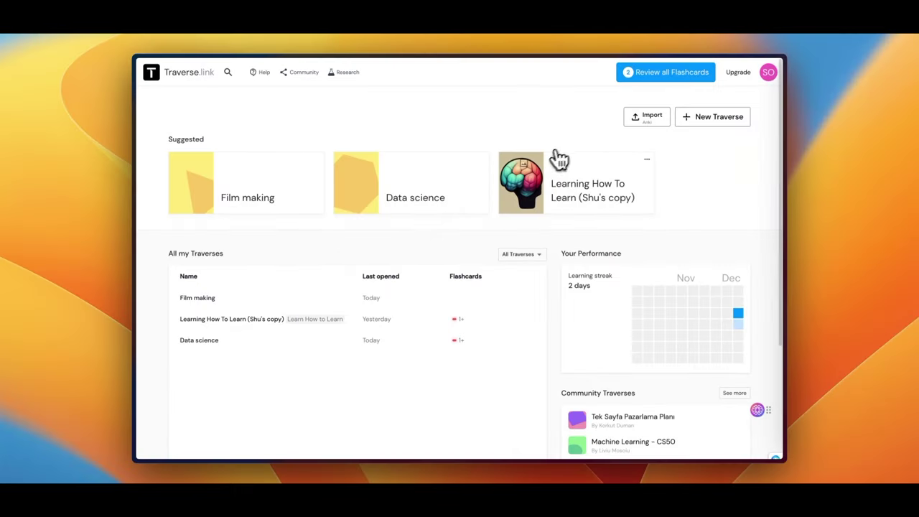
left_click(574, 188)
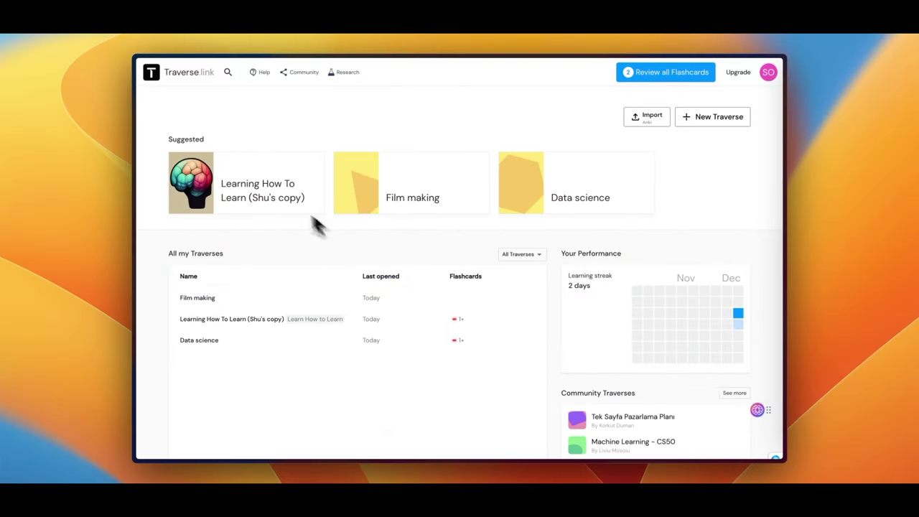
- Add a new note on the Learning How To Learn canvas and title it 'Active recall'
scroll(494, 273, "down", 3)
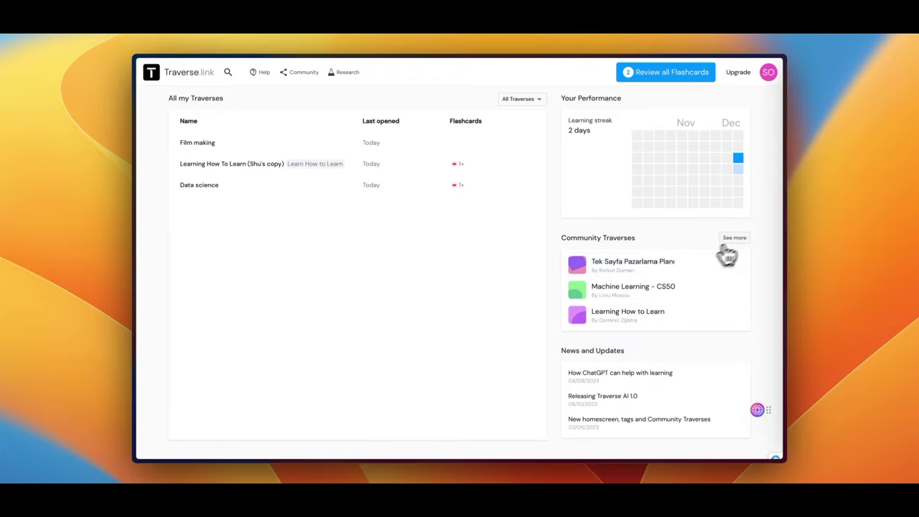
left_click(734, 239)
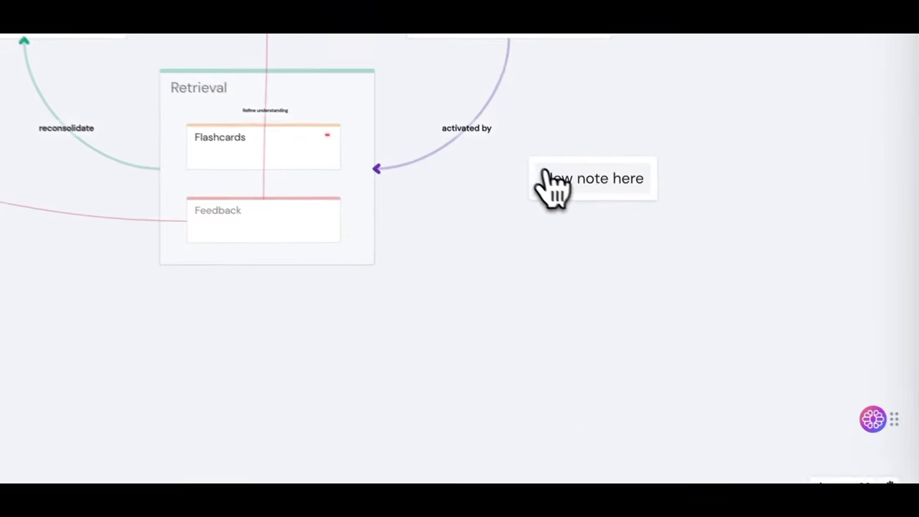
left_click(553, 183)
left_click(623, 210)
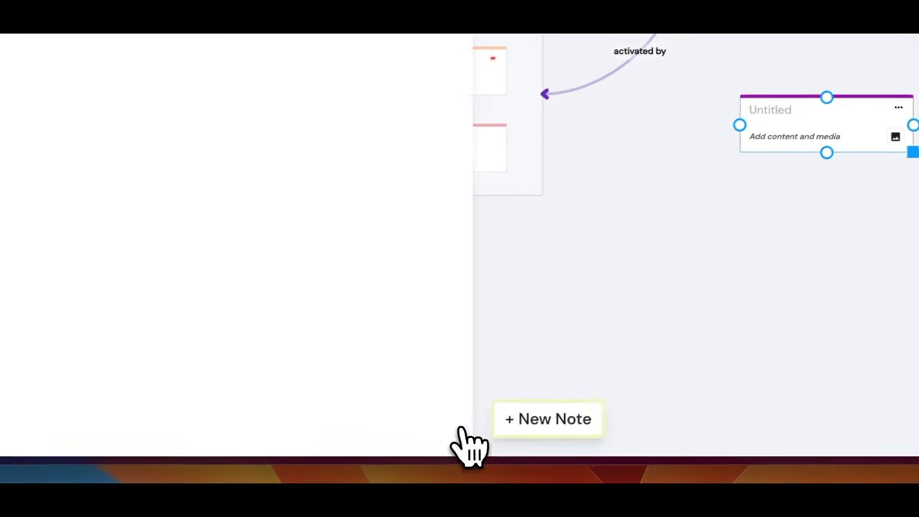
left_click(178, 106)
type("Active recall")
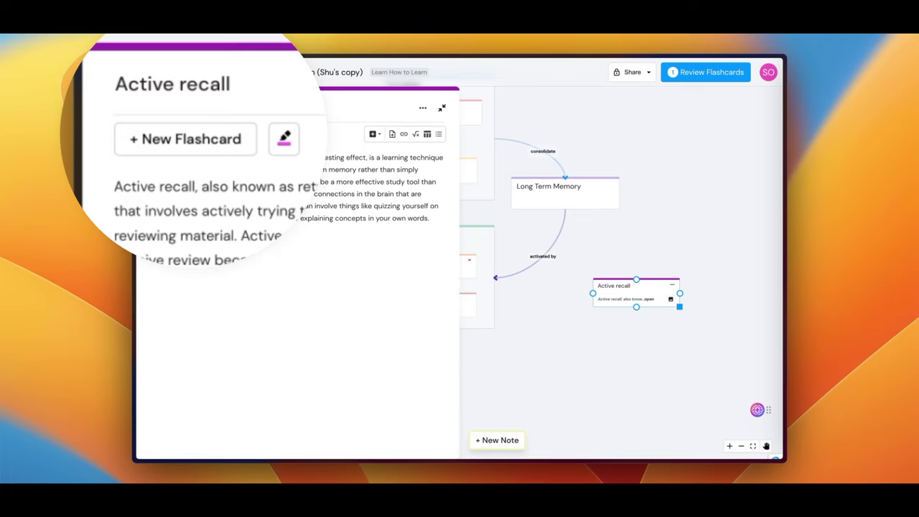
- Create a cloze flashcard hiding 'quizzing yourself' from the Active recall note, then review it
left_click_drag(374, 205, 428, 207)
left_click(490, 153)
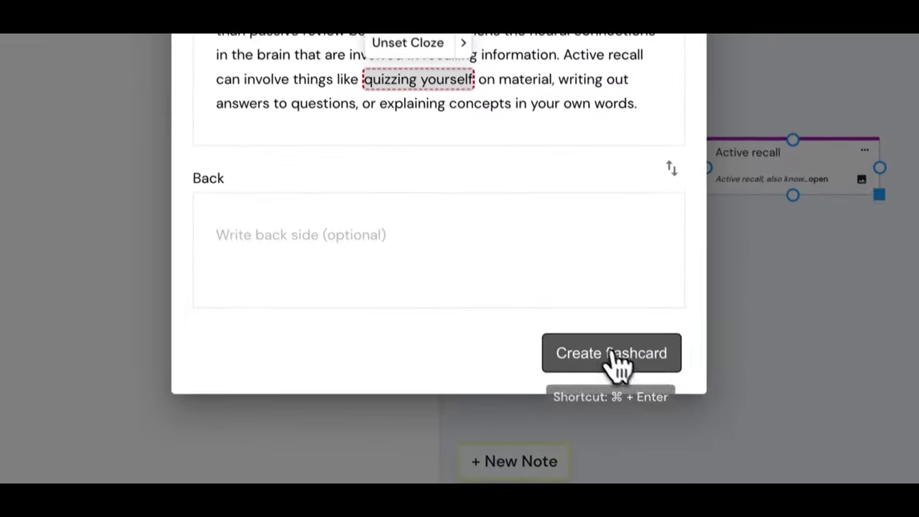
left_click(610, 357)
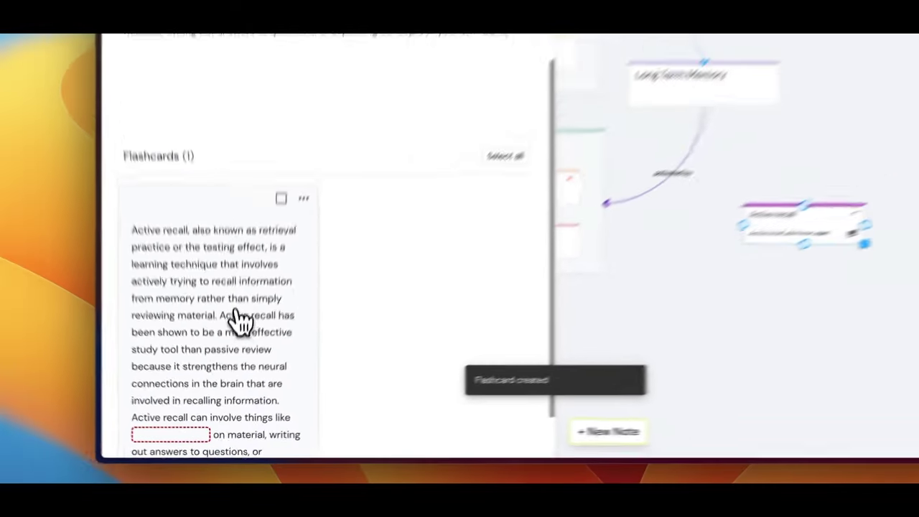
left_click(205, 387)
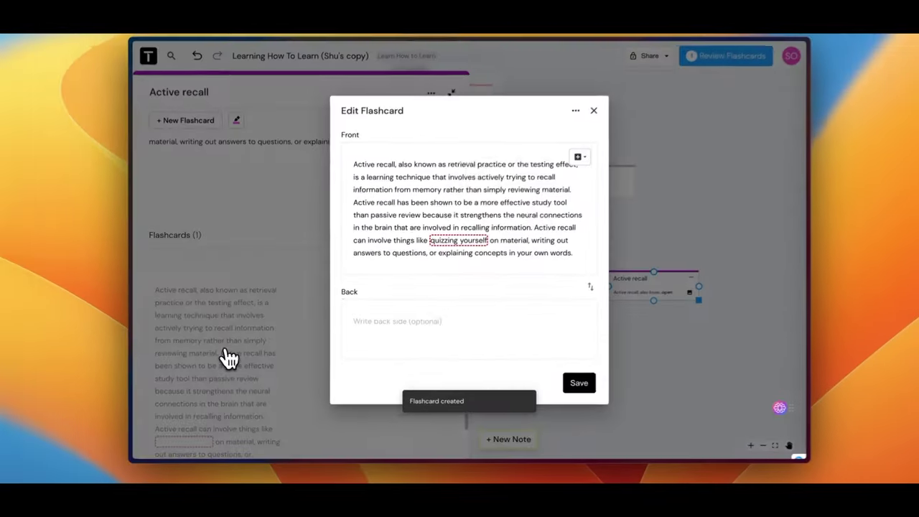
left_click(580, 125)
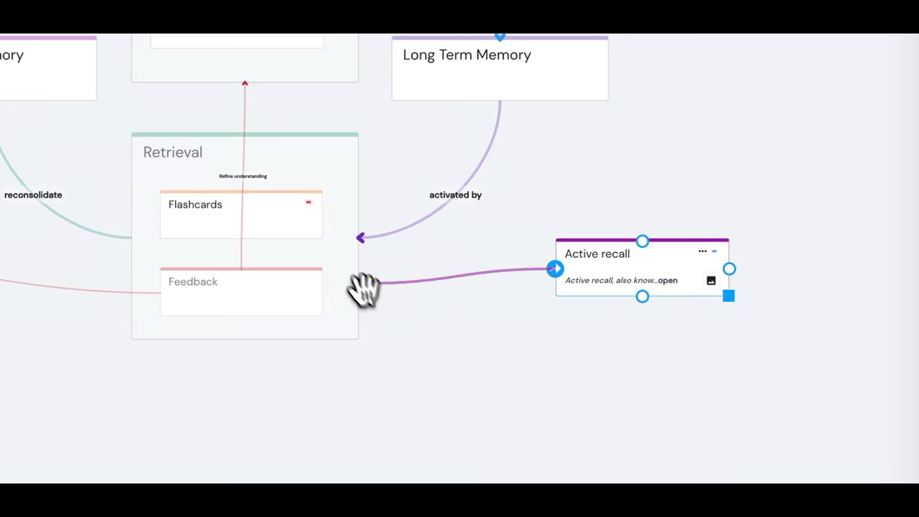
- Move Active recall aside, link Flashcards after Encoding, and open the Flashcards note in the side panel
left_click_drag(639, 280, 592, 337)
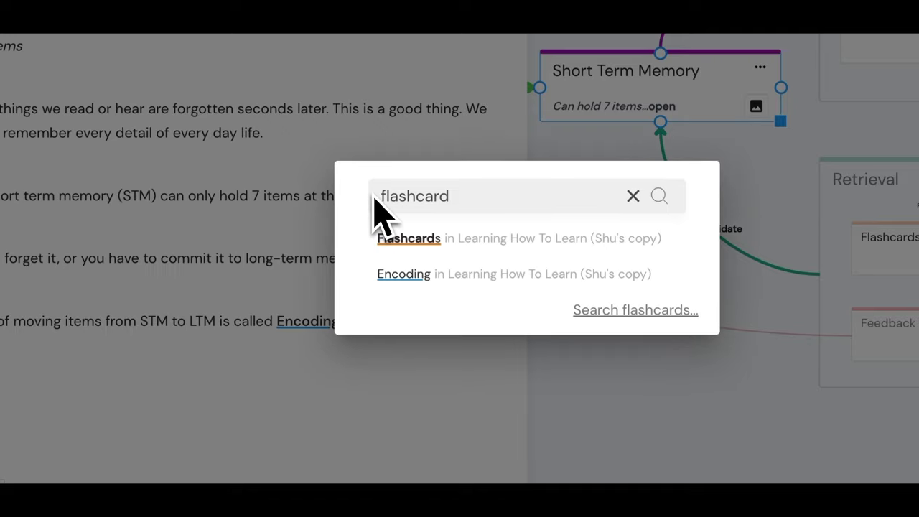
left_click(492, 243)
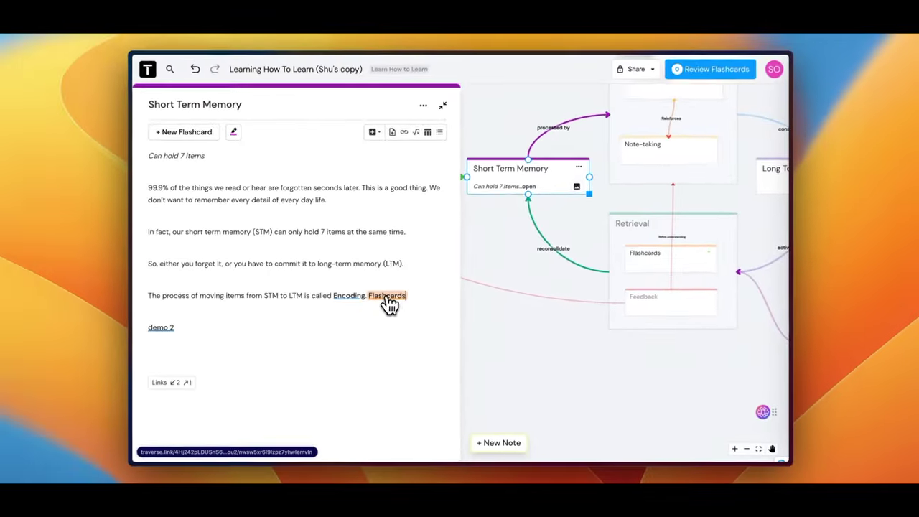
left_click(412, 321)
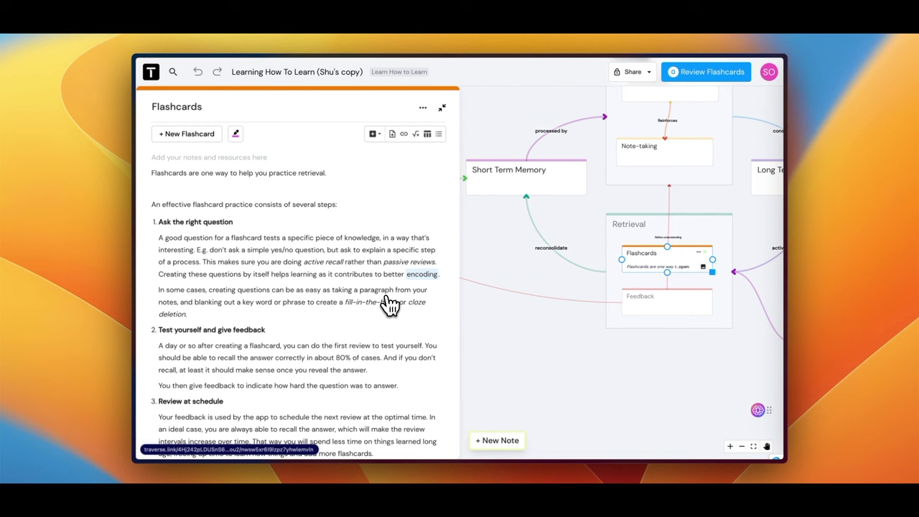
scroll(358, 249, "down", 4)
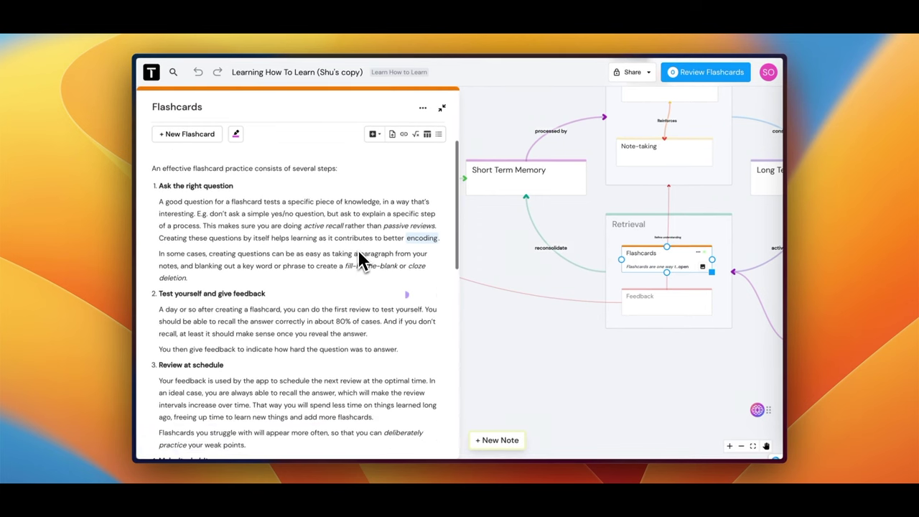
scroll(322, 305, "down", 10)
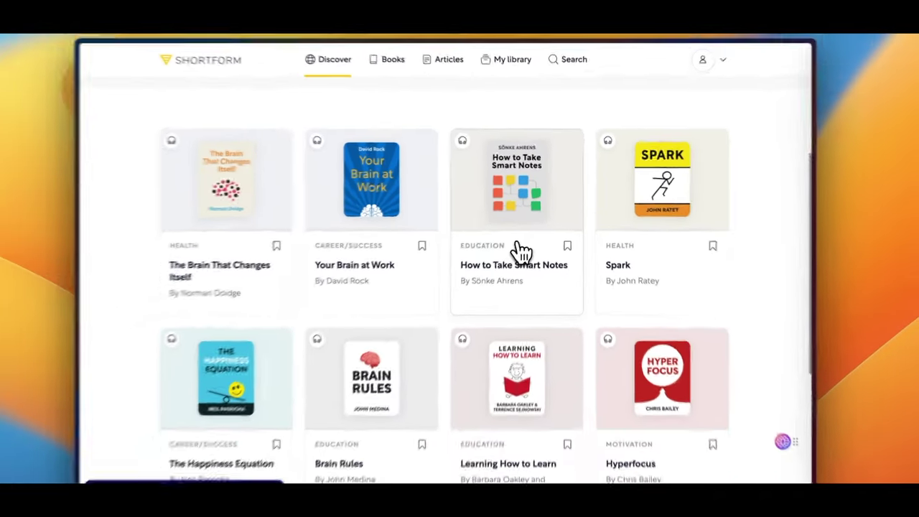
- Scroll the Shortform Discover page through its book summaries and collections
scroll(527, 242, "down", 3)
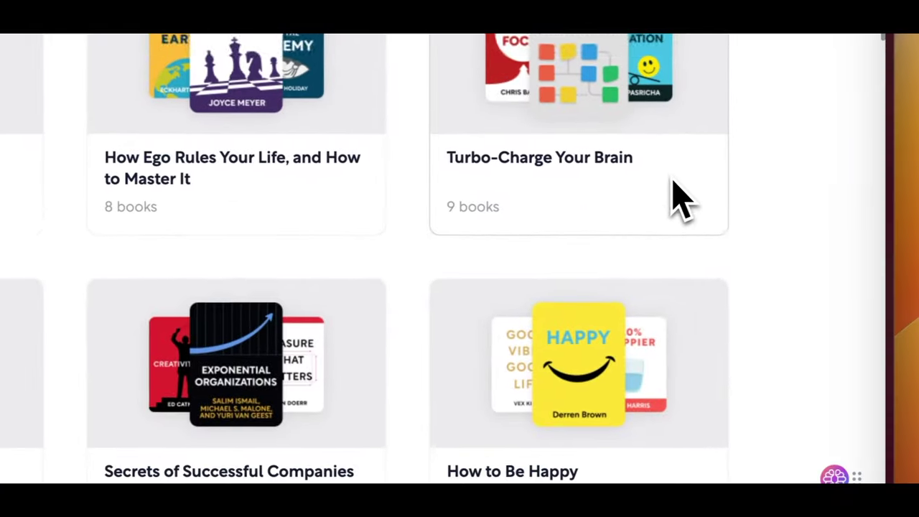
scroll(667, 201, "down", 5)
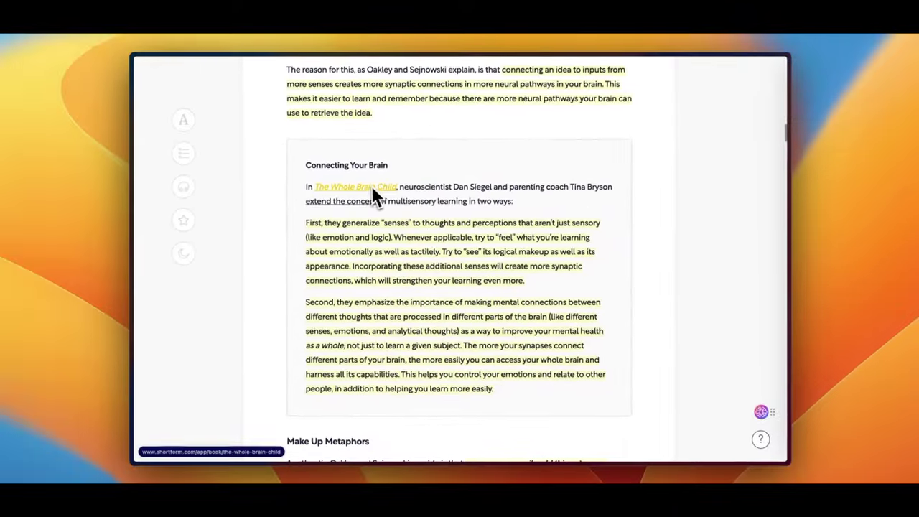
left_click(318, 248)
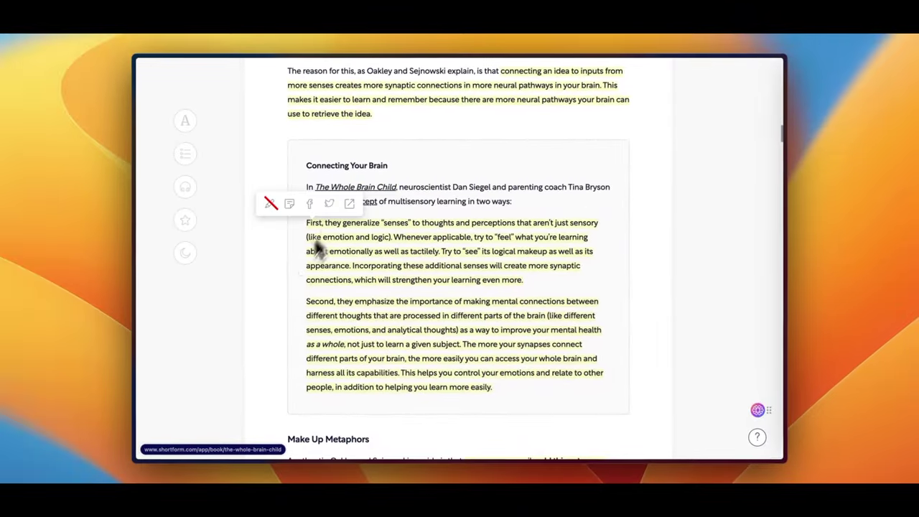
scroll(290, 294, "down", 1)
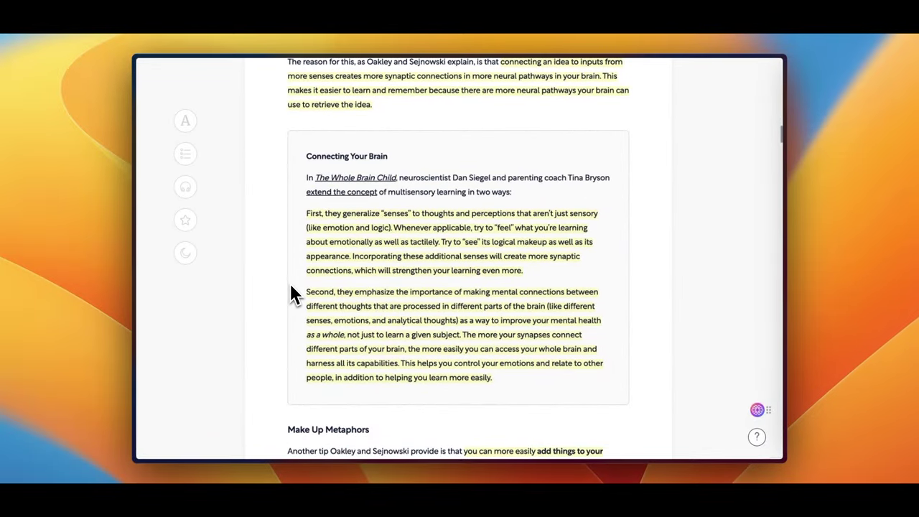
scroll(290, 291, "down", 10)
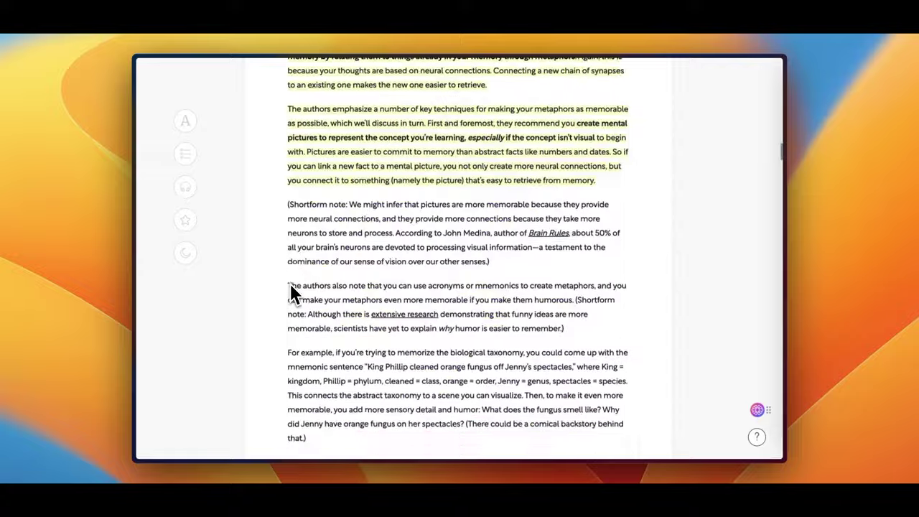
scroll(290, 290, "up", 3)
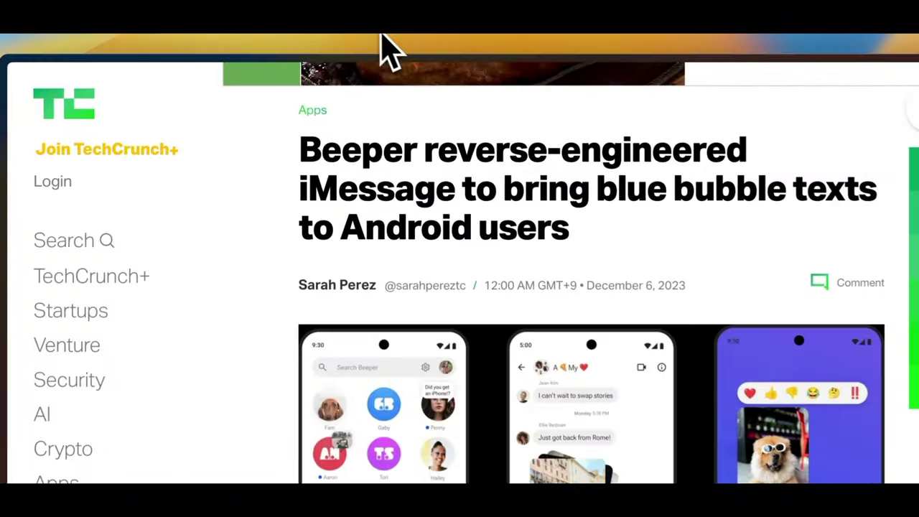
- Run the Shortform extension on the YouTube video to generate its AI summary
left_click(378, 48)
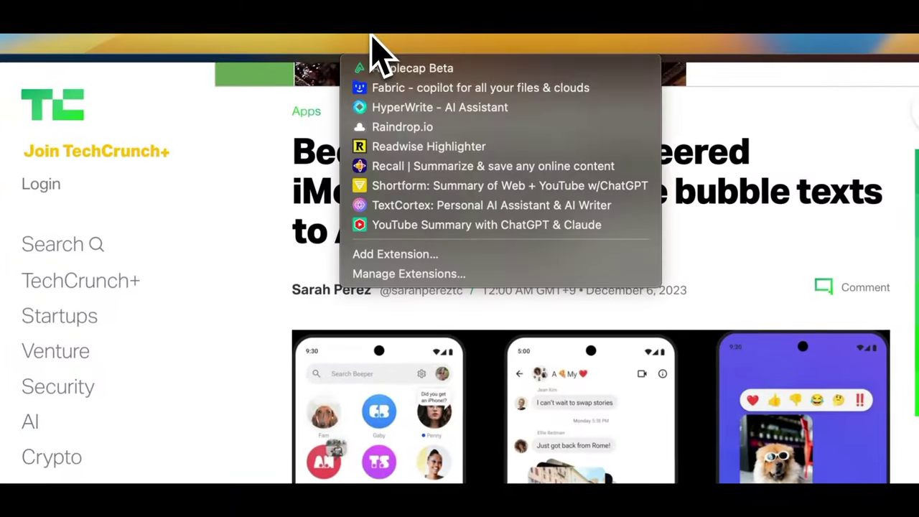
left_click(410, 188)
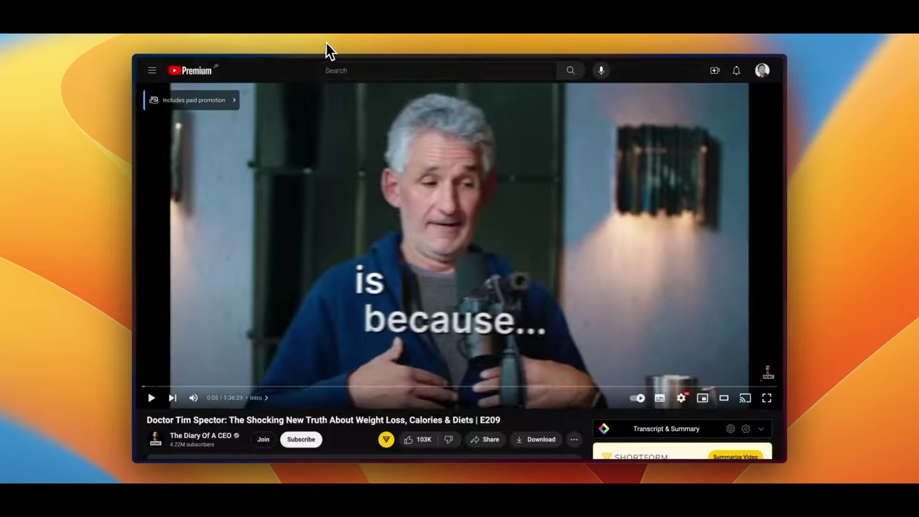
left_click(327, 44)
left_click(350, 122)
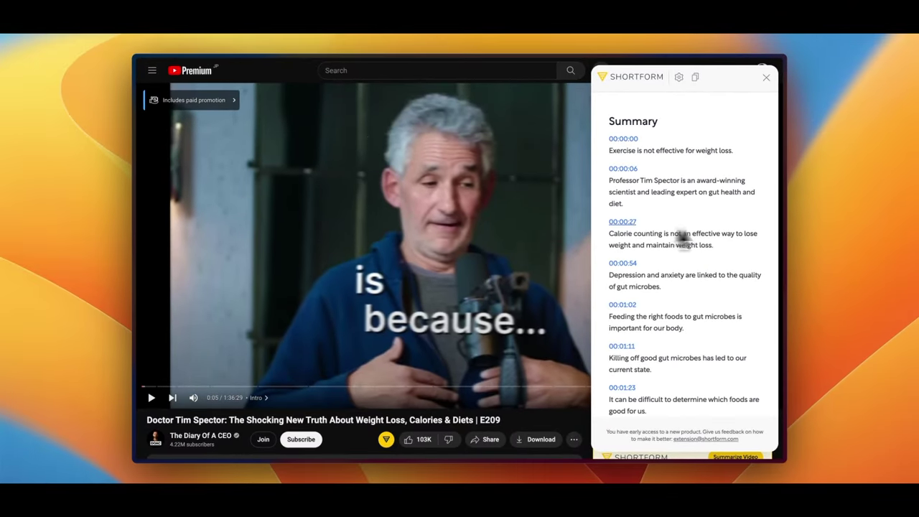
- Read through the summary's timestamped key points, Context, Learn More and Counterarguments sections
scroll(714, 242, "down", 20)
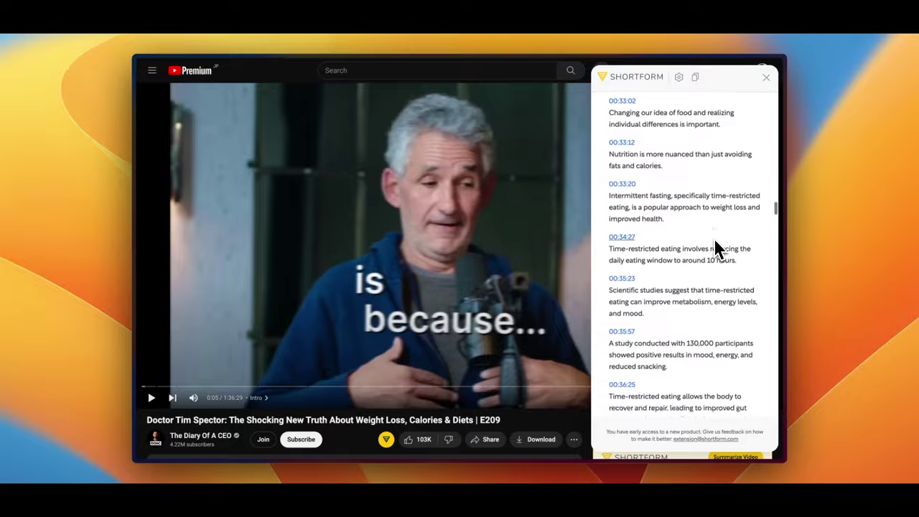
scroll(714, 237, "down", 10)
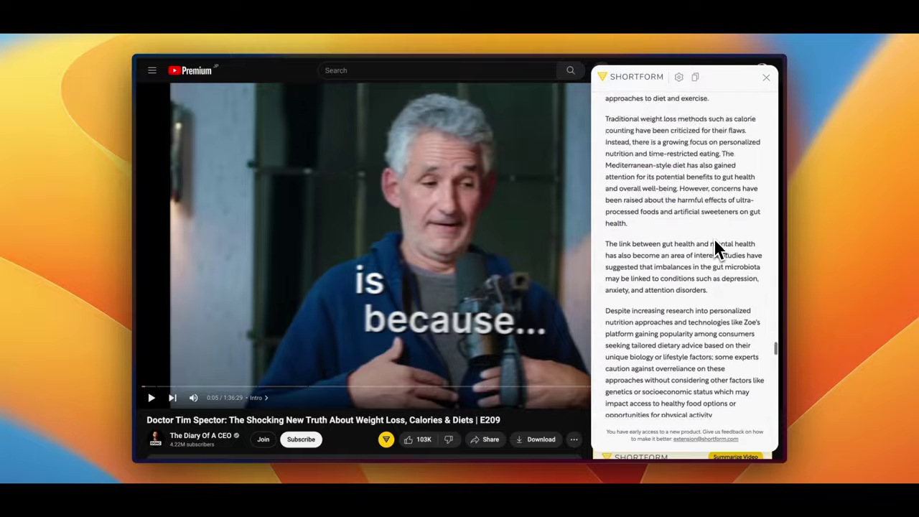
scroll(714, 260, "up", 6)
scroll(715, 264, "down", 3)
scroll(715, 267, "down", 3)
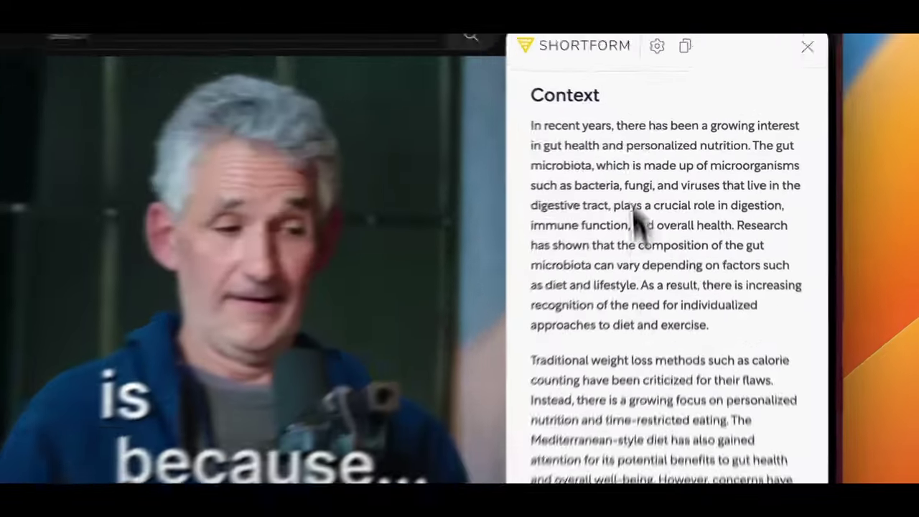
scroll(629, 272, "down", 1)
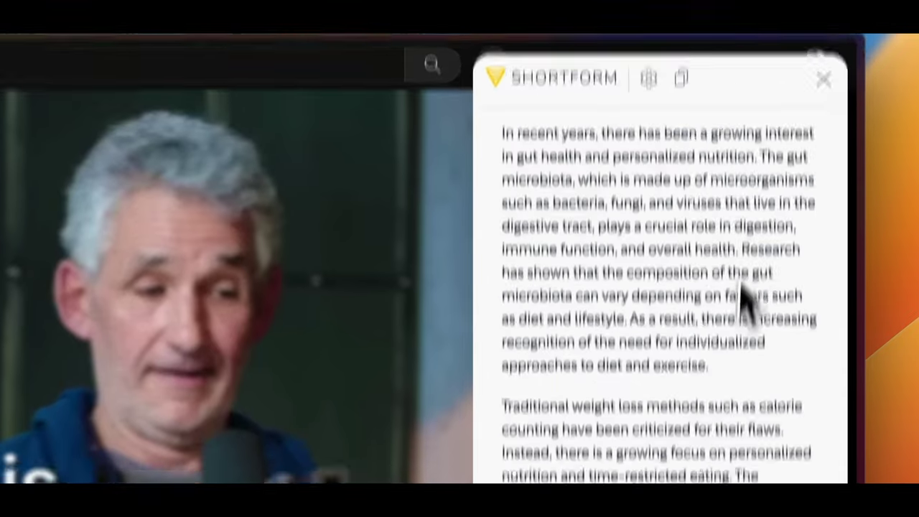
scroll(701, 244, "down", 10)
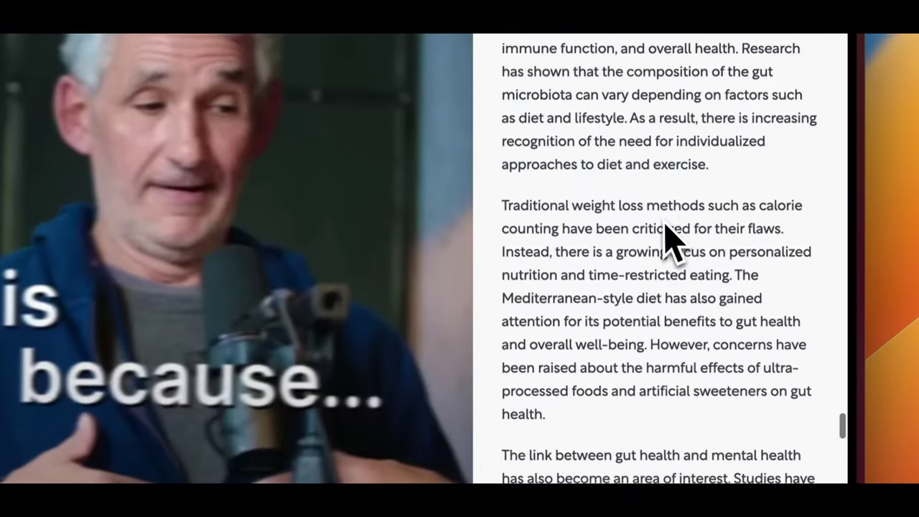
scroll(664, 229, "down", 10)
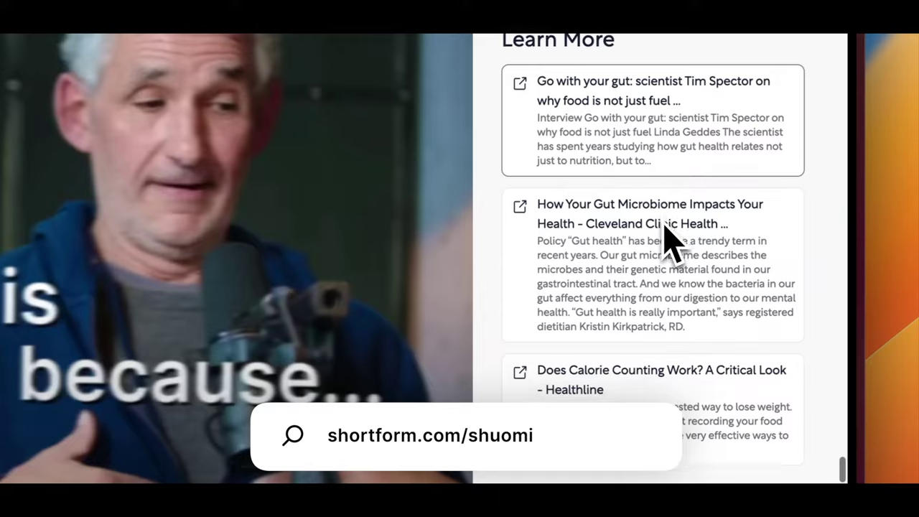
scroll(661, 326, "up", 3)
scroll(689, 373, "down", 10)
scroll(646, 287, "up", 3)
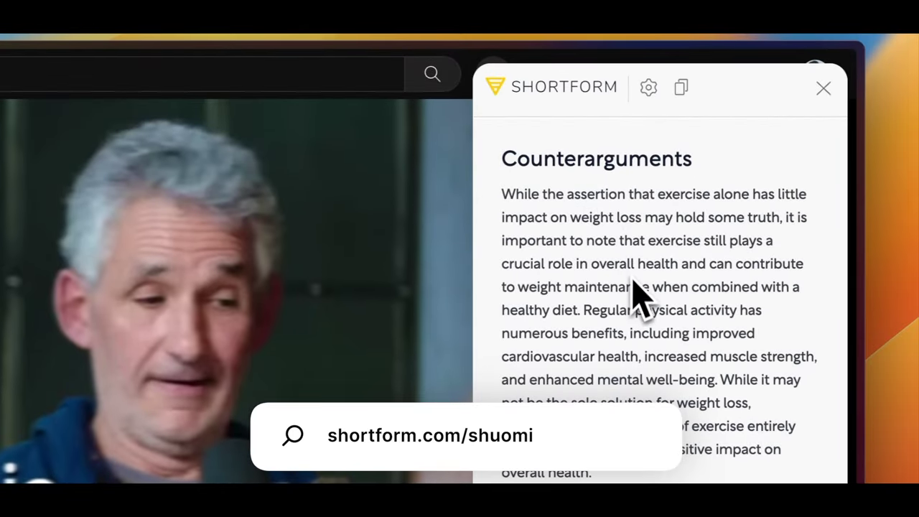
scroll(663, 366, "down", 6)
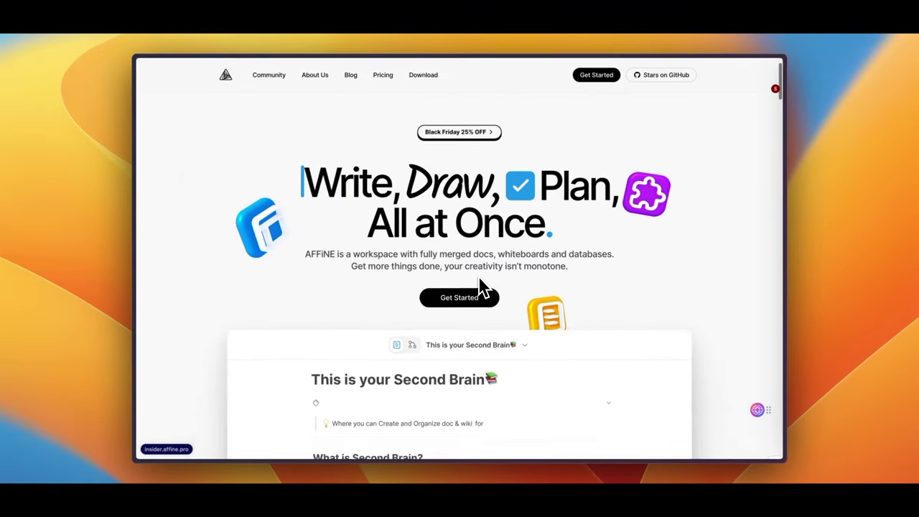
- Scroll the AFFiNE homepage down to the 'This is your Second Brain' demo document
scroll(482, 287, "down", 5)
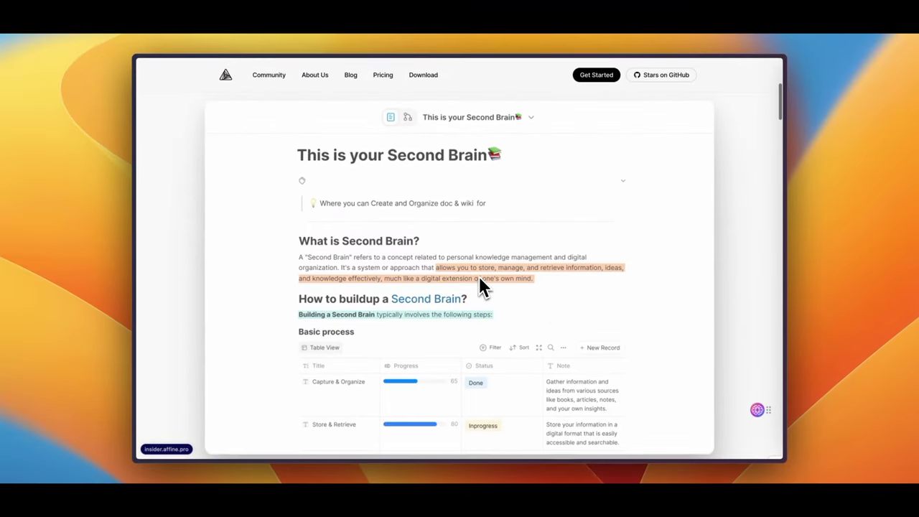
scroll(577, 322, "down", 1)
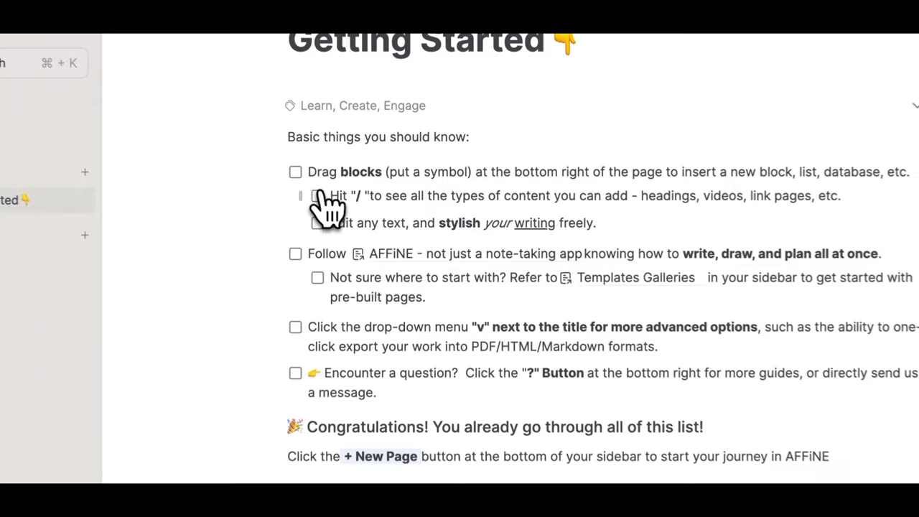
- Tick the 'Hit /' checklist item and browse the slash command menu
left_click(314, 196)
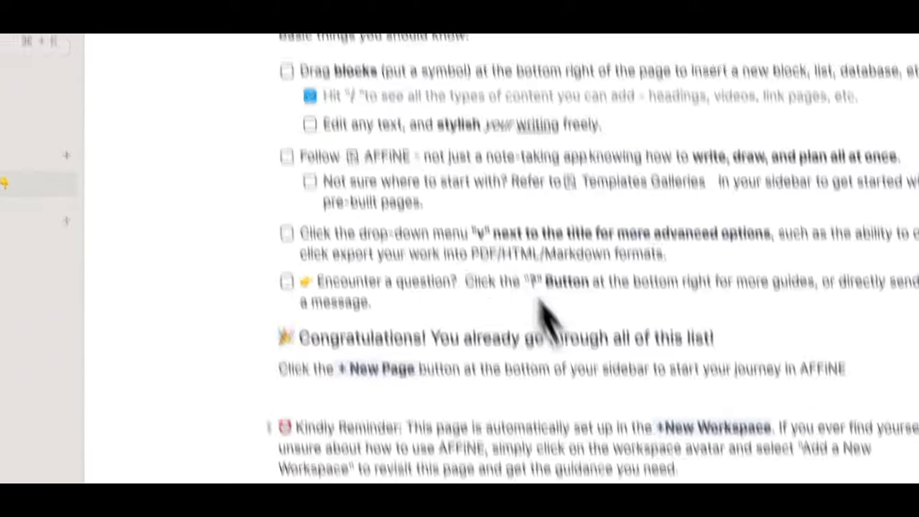
type("/")
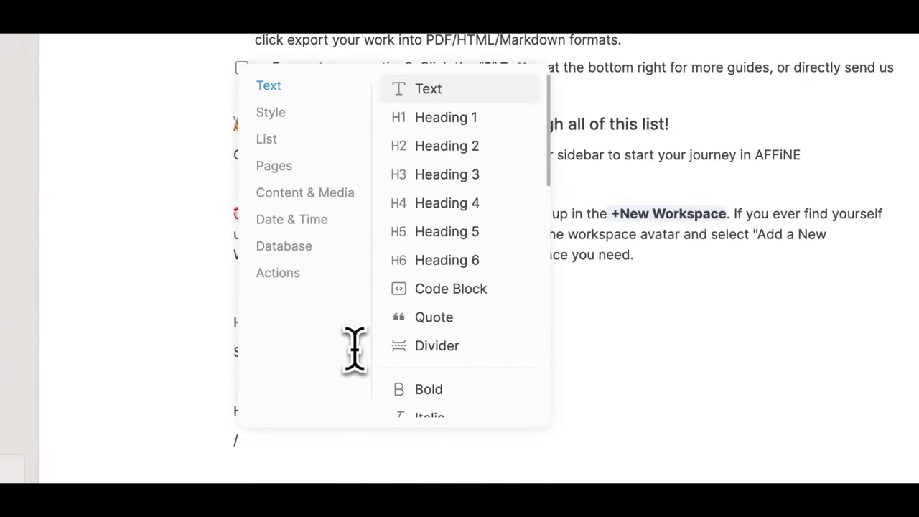
scroll(470, 296, "down", 1)
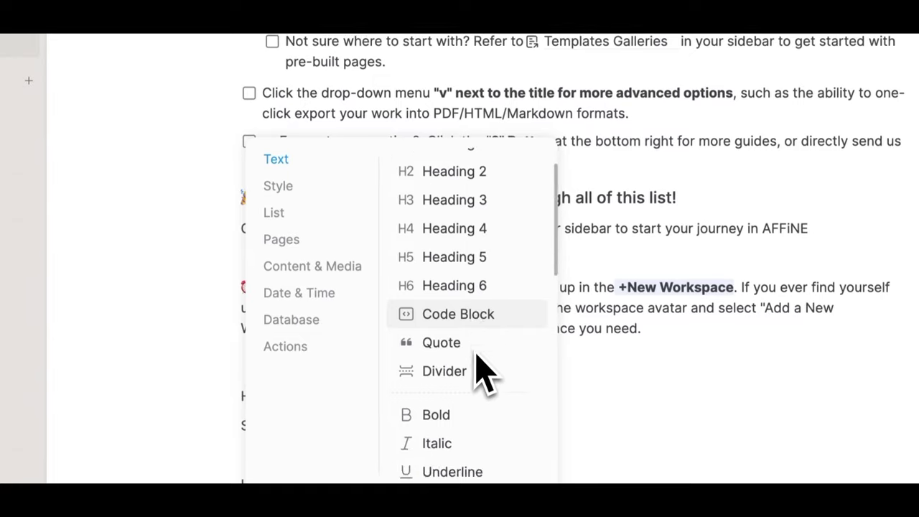
scroll(477, 356, "down", 2)
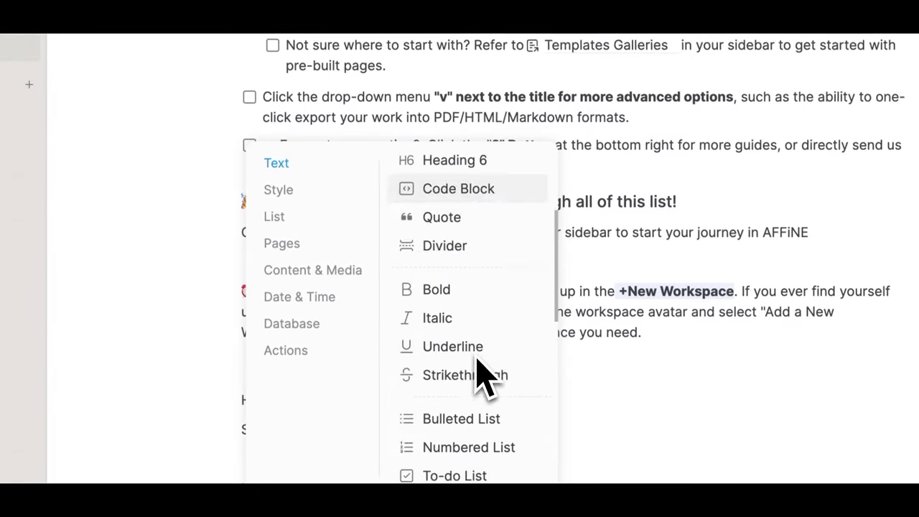
scroll(480, 375, "down", 3)
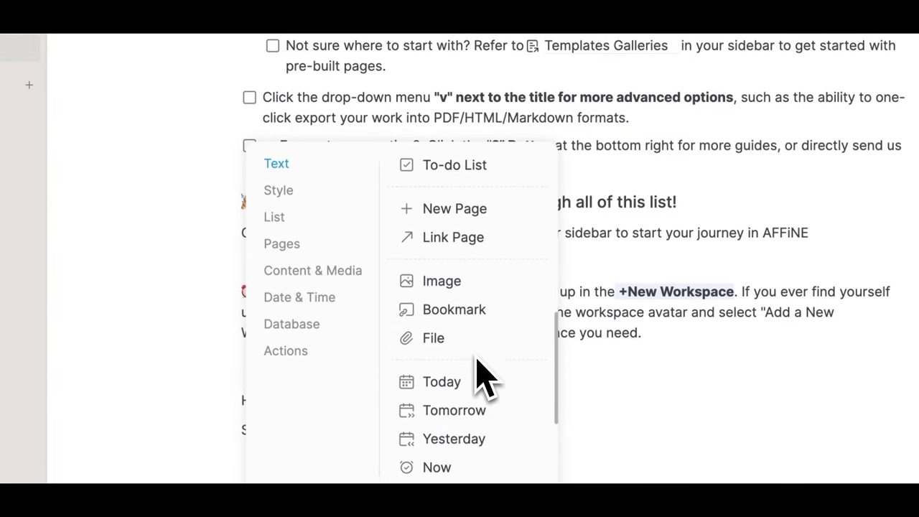
scroll(479, 373, "down", 2)
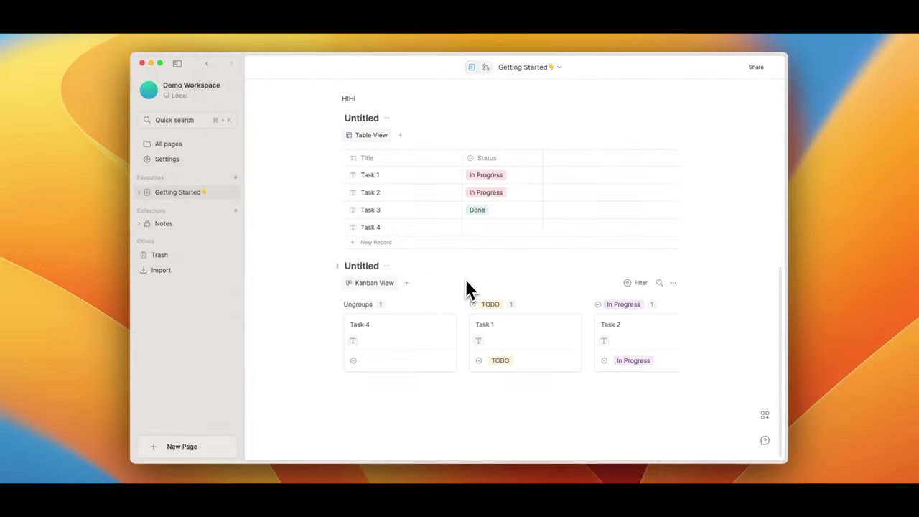
scroll(375, 267, "up", 5)
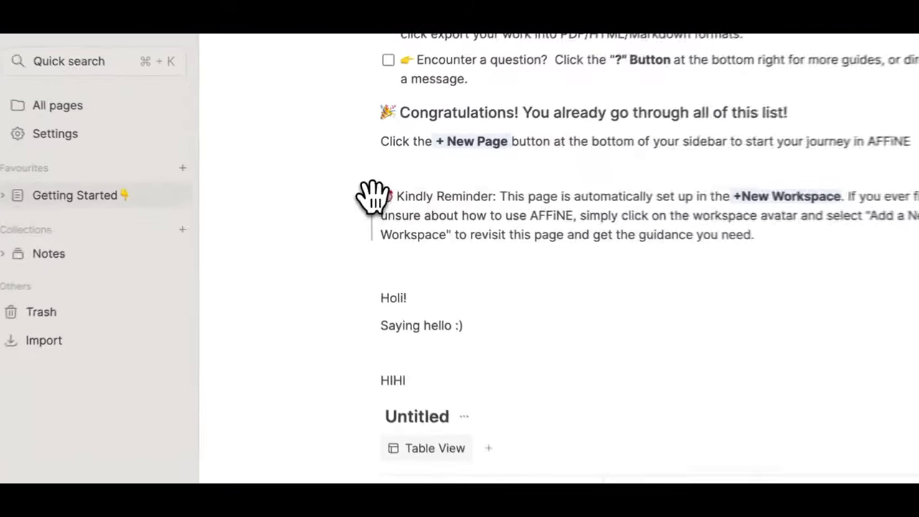
- Move the Kindly Reminder block below 'Holi!' and switch the page to Edgeless mode
left_click_drag(338, 193, 388, 156)
left_click_drag(459, 156, 254, 107)
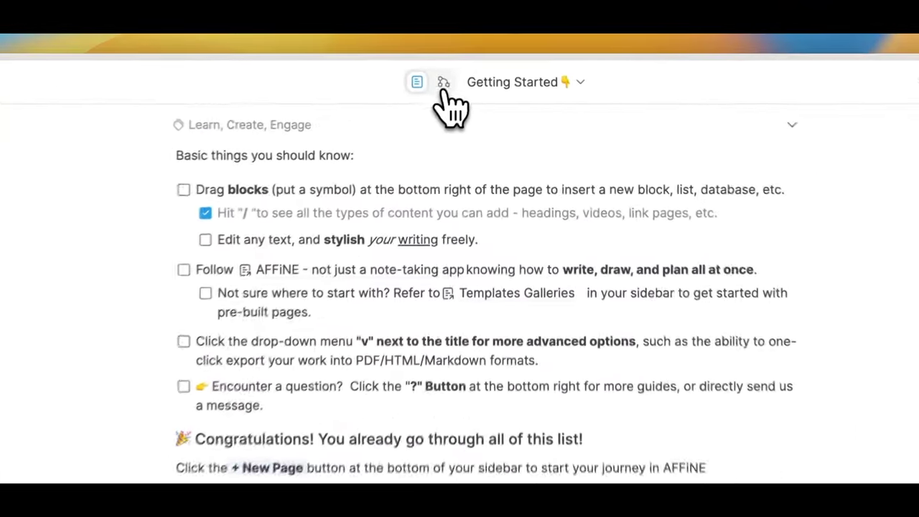
left_click(438, 83)
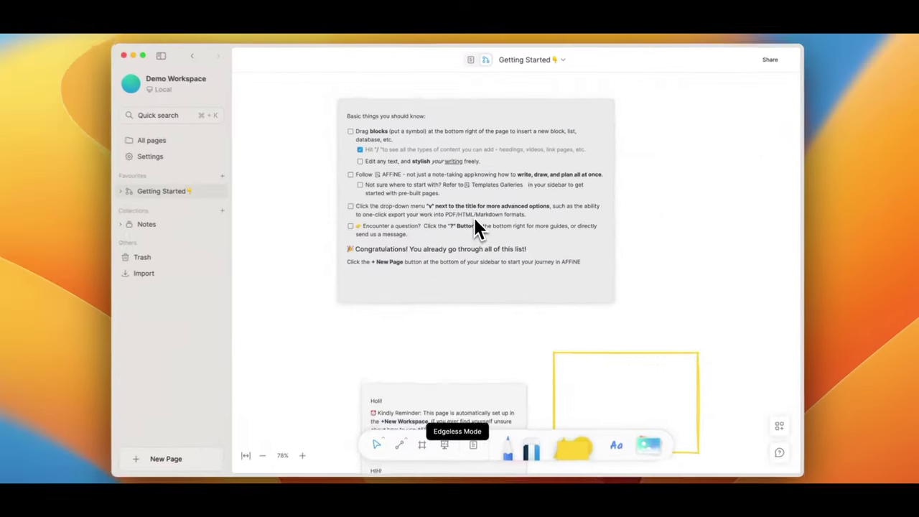
- Move the Holi! note beside the Basic-things note on the canvas
scroll(474, 251, "down", 3)
left_click_drag(424, 337, 301, 208)
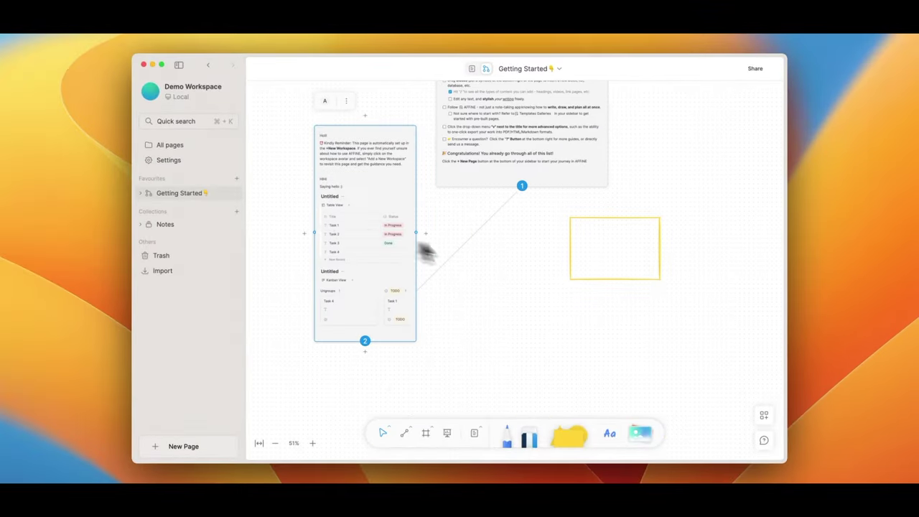
scroll(424, 250, "up", 2)
- Split the Basic-things note before 'Encounter a question' and move the new note right
left_click(431, 219)
scroll(430, 219, "up", 3)
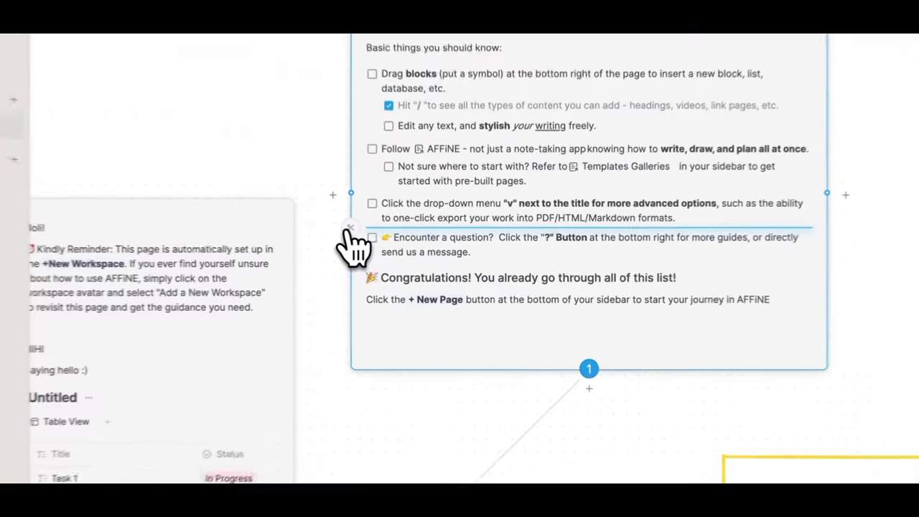
left_click(424, 251)
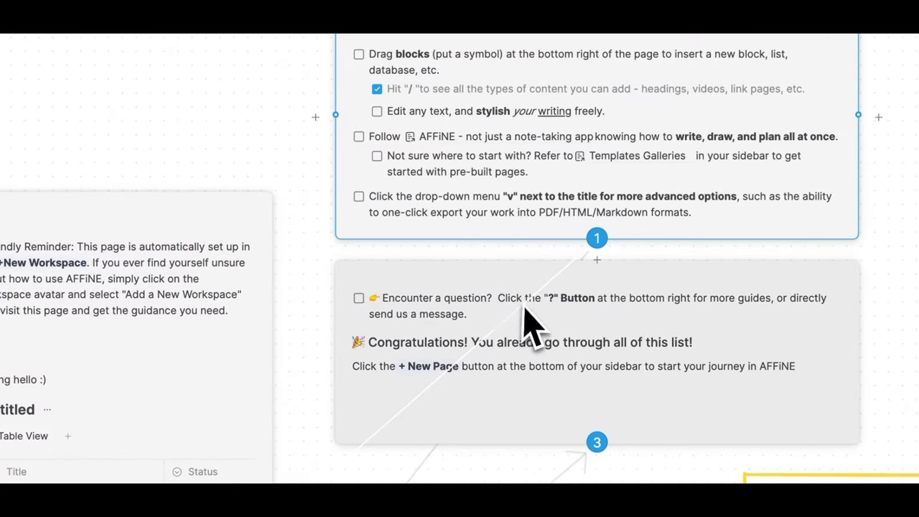
left_click_drag(529, 324, 728, 179)
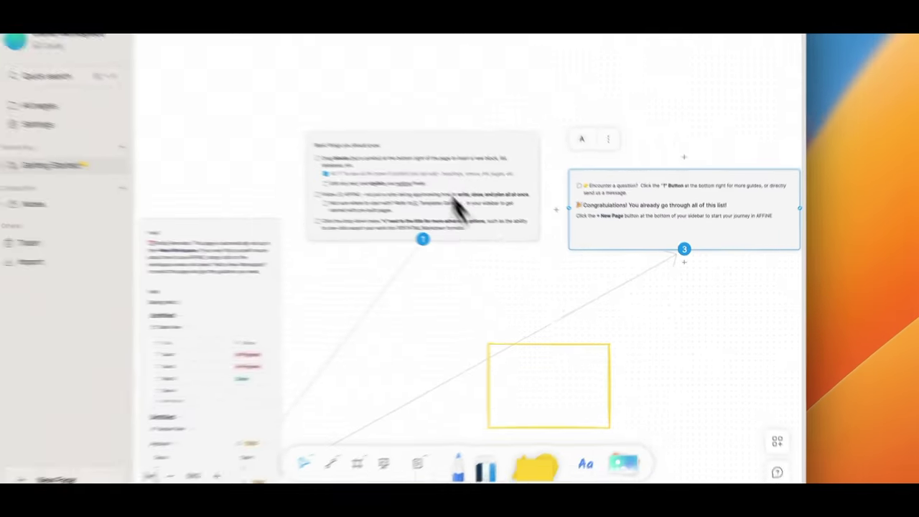
- Draw a yellow rectangle connected to the note above and pick a yellow pen
left_click(538, 466)
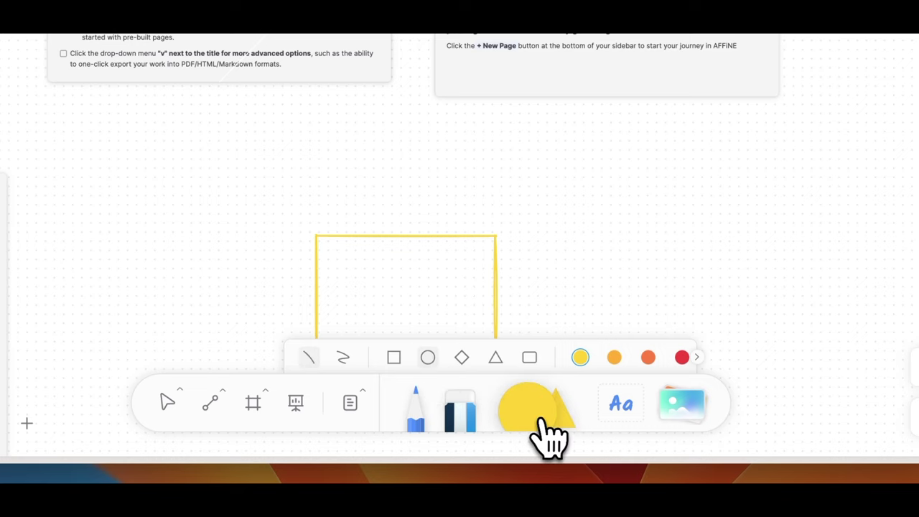
left_click_drag(407, 235, 219, 81)
left_click(415, 406)
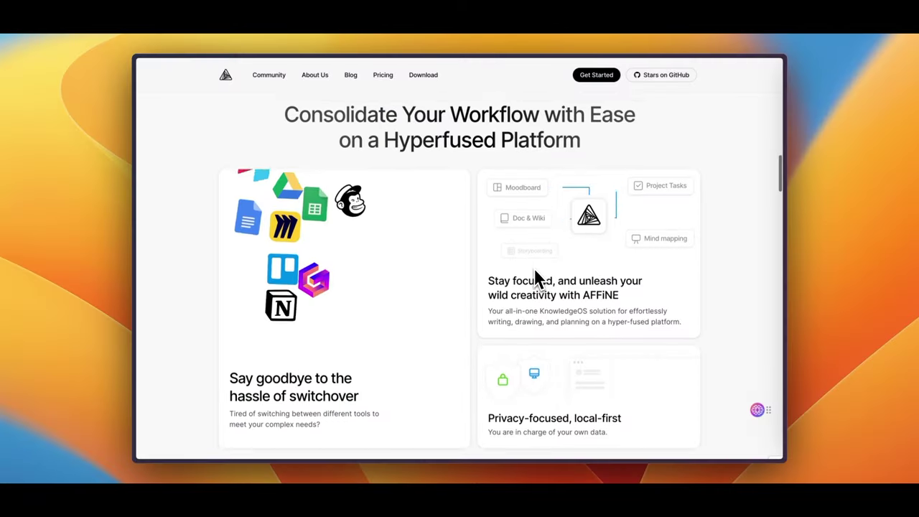
- Scroll the AFFiNE website down to the 'Consolidate Your Workflow' features section
scroll(534, 273, "down", 1)
scroll(535, 273, "down", 1)
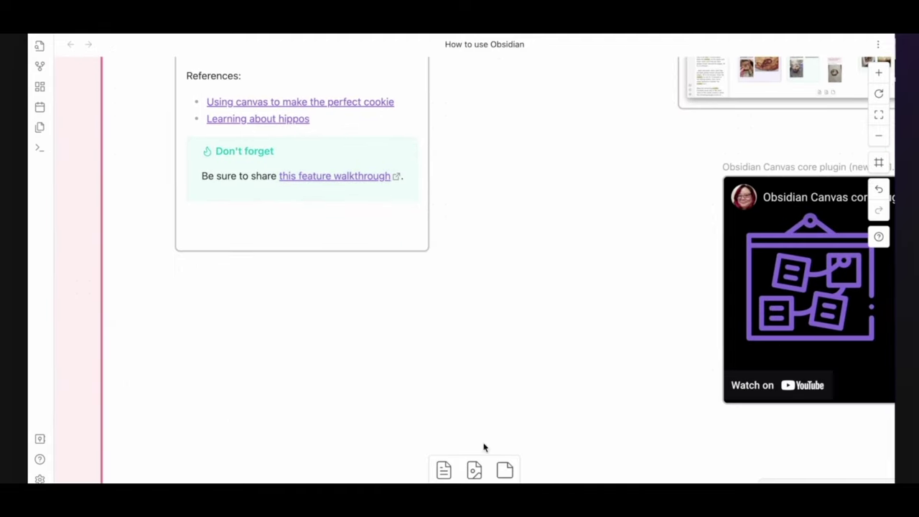
- Bring up the Ctrl+O quick switcher, then marquee-select several canvas cards together
key("ctrl+o")
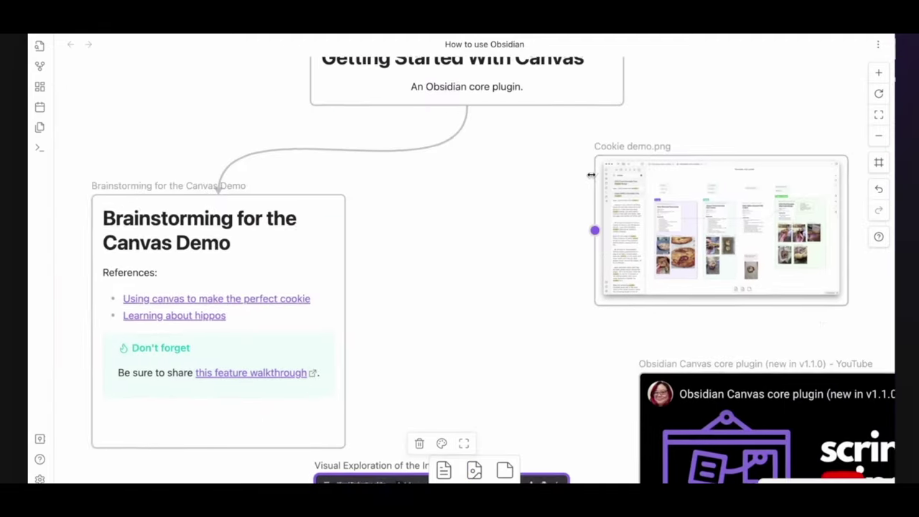
left_click_drag(235, 76, 716, 441)
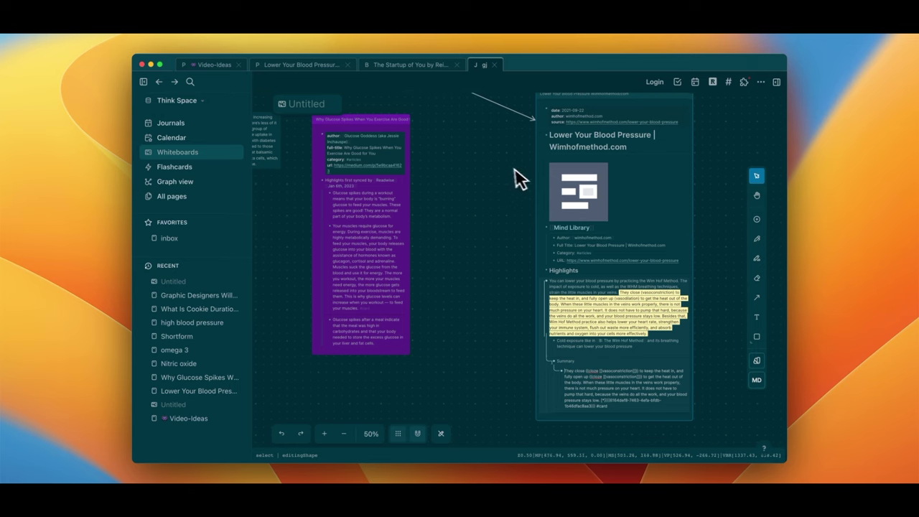
- Pan the whiteboard and show the installed plugins menu from the top-right toolbar
scroll(516, 178, "up", 5)
scroll(516, 178, "left", 3)
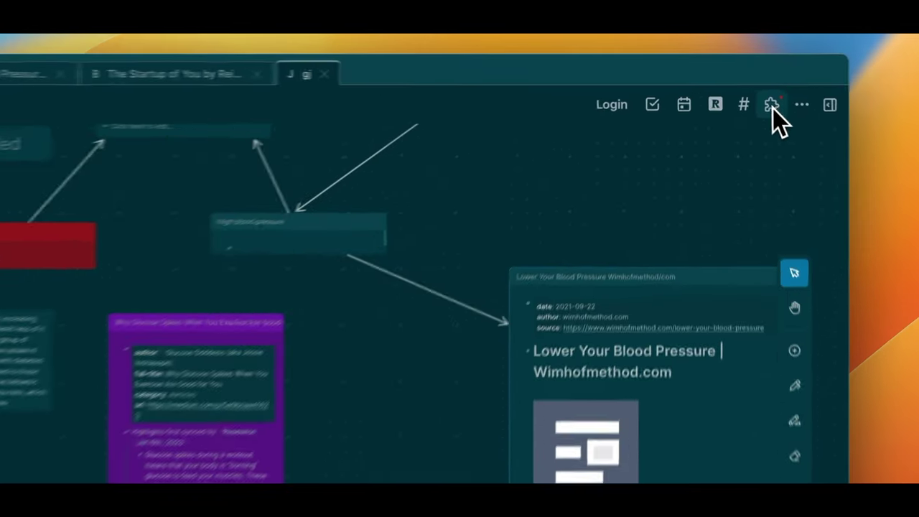
left_click(744, 85)
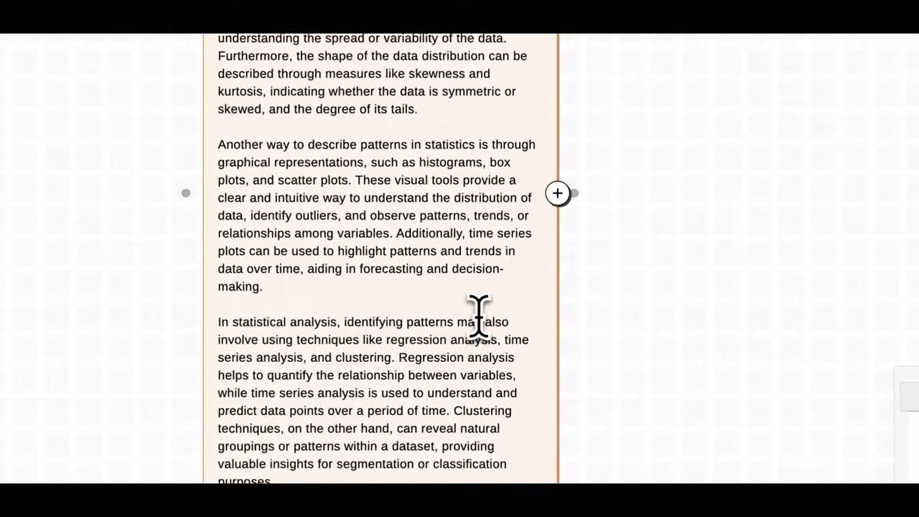
- Add a 'Data transformation for normalization' card, a 'what is z score' answer, and a YouTube search box
left_click(558, 192)
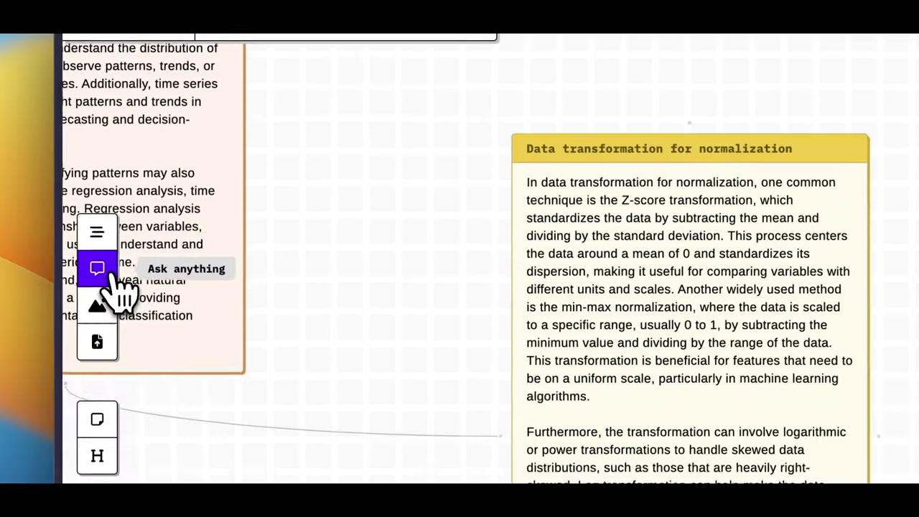
left_click(96, 269)
type("what is z score")
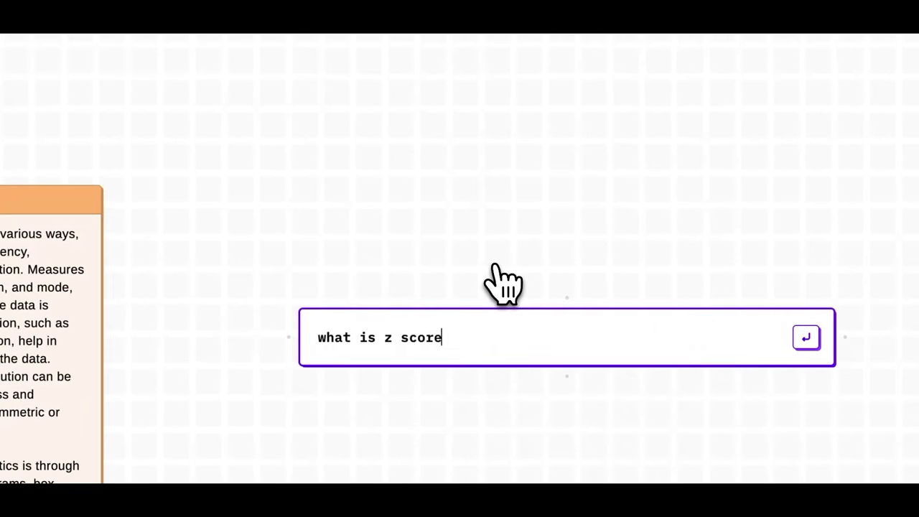
key("Return")
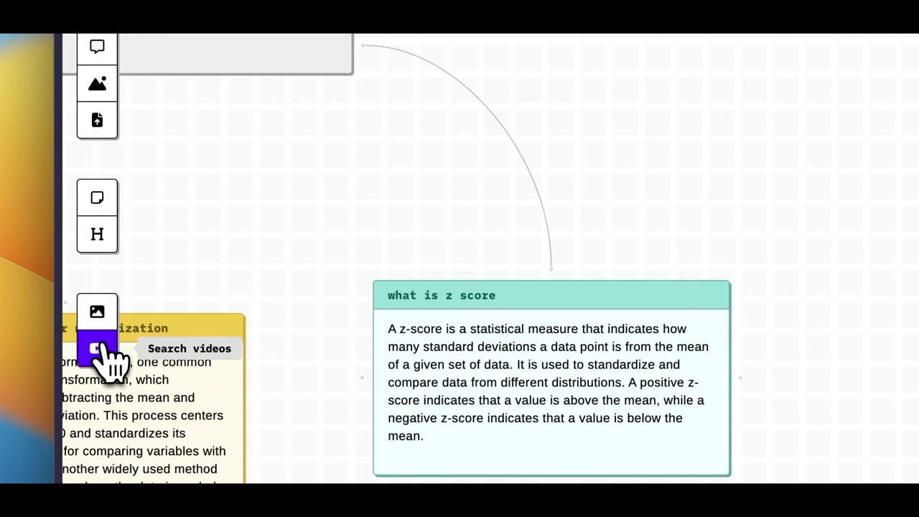
left_click(99, 349)
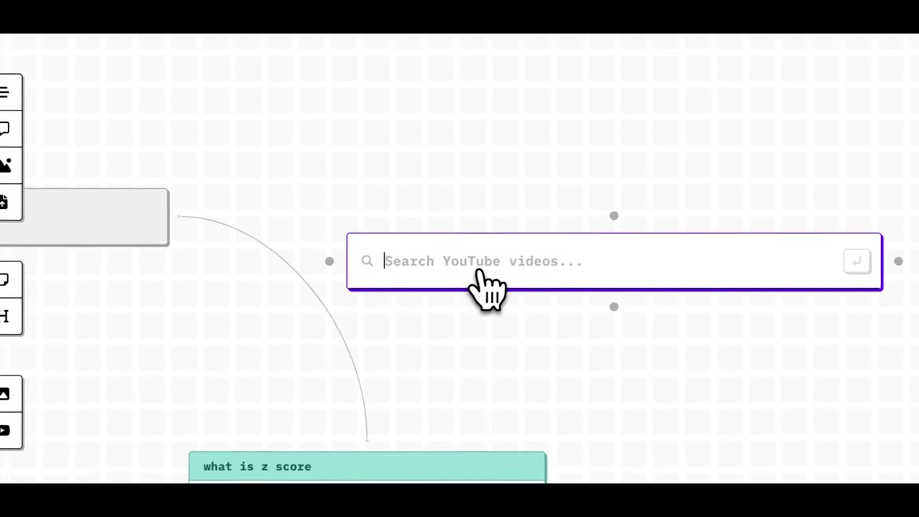
- Search YouTube for 'standard deviation' and add the mean, variance and standard deviation video to the board
type("standard deviation")
key("Return")
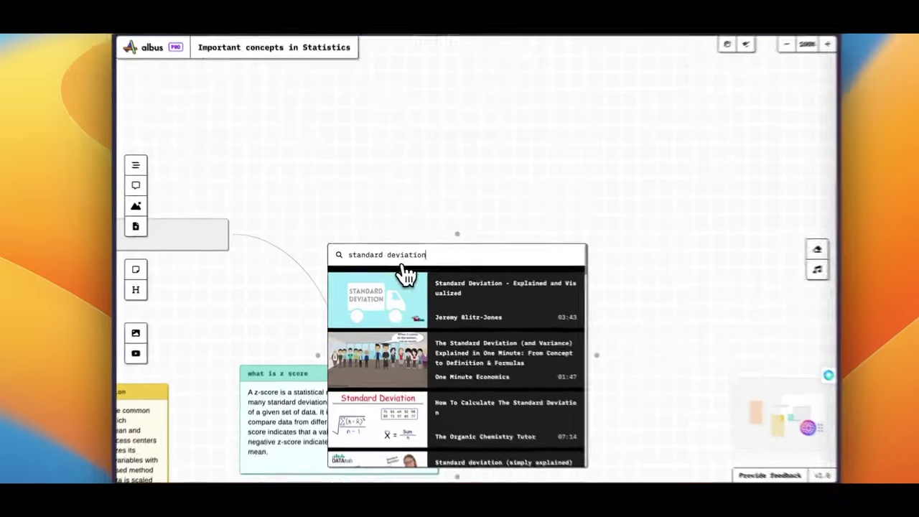
left_click_drag(533, 174, 537, 133)
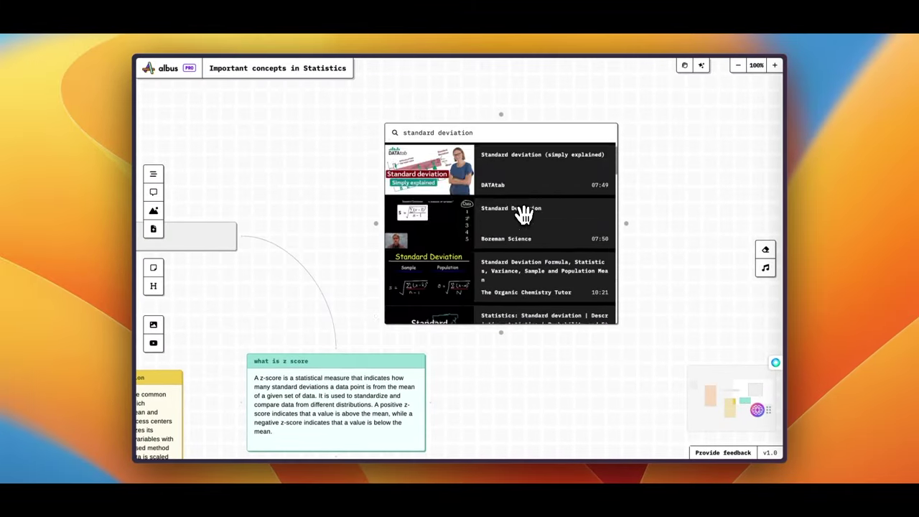
left_click(496, 176)
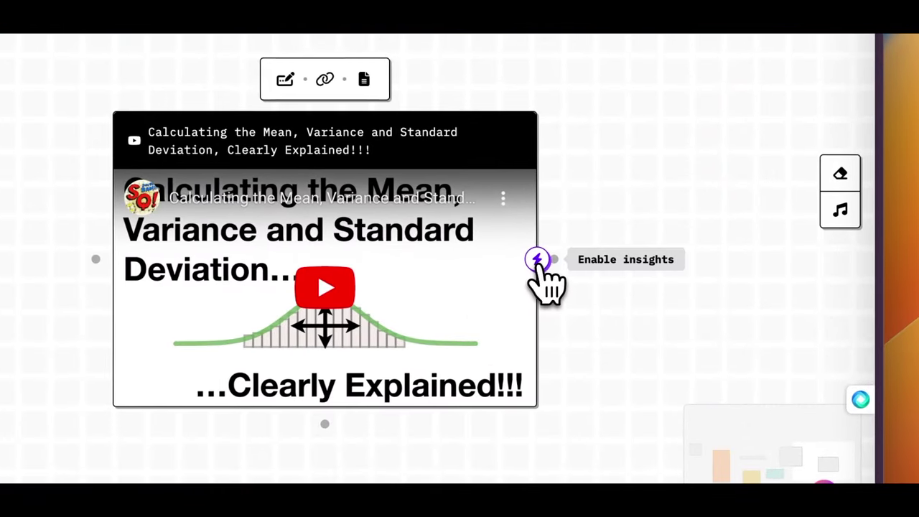
- Generate a 'summarise' insight card for the video and search images for correlation vs causation
left_click(536, 259)
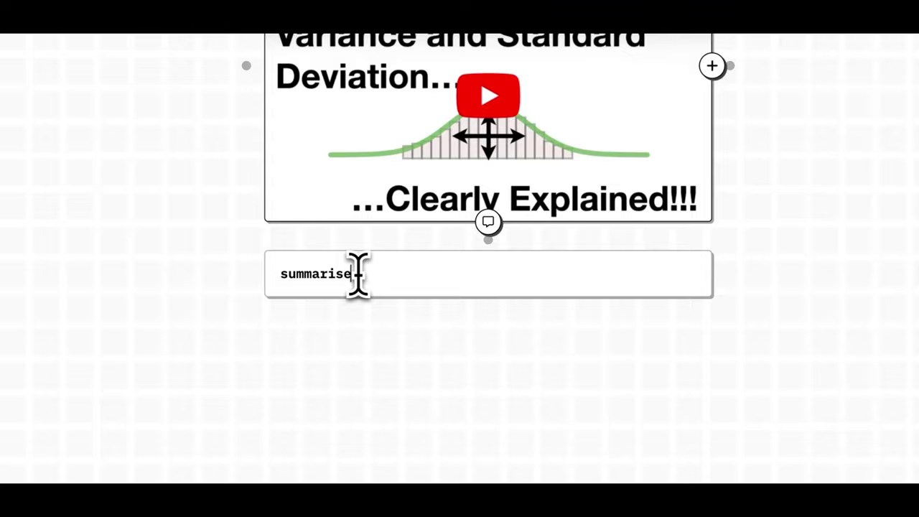
key("Return")
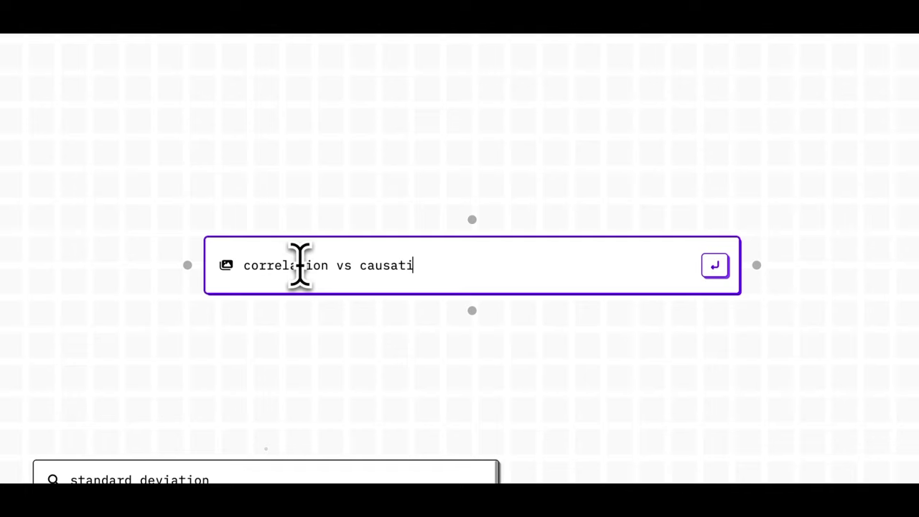
key("Return")
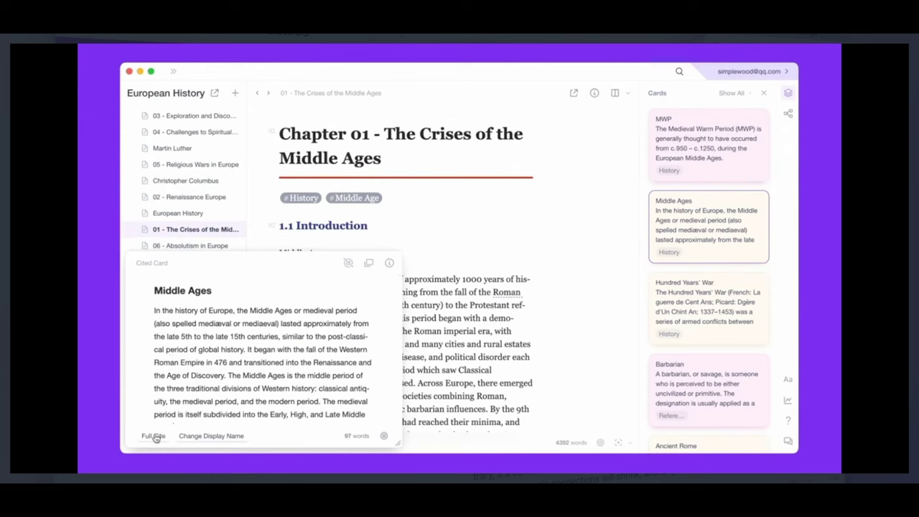
- Switch the cited Middle Ages card to Full Size so its whole text shows in Chapter 01
left_click(155, 437)
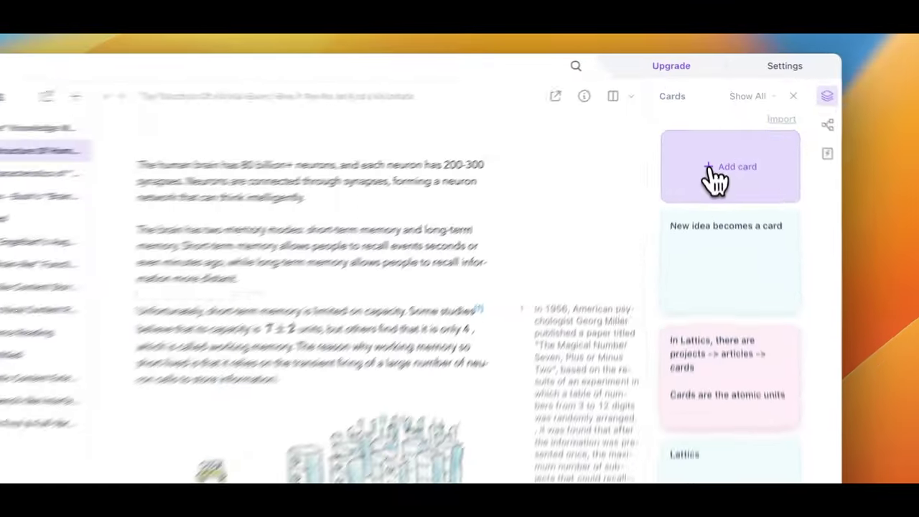
- Create a card reading 'New idea :)' and drag it into the brain-structure article text
left_click(711, 190)
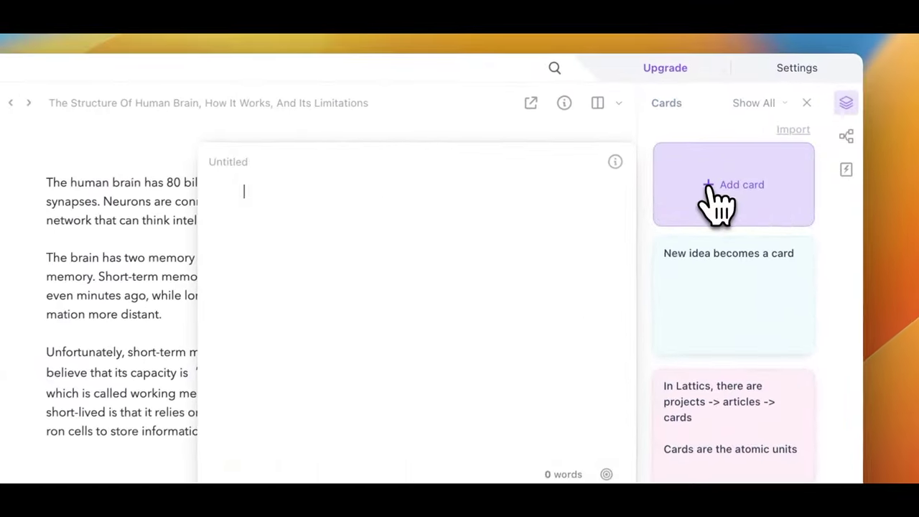
type("New idea :)")
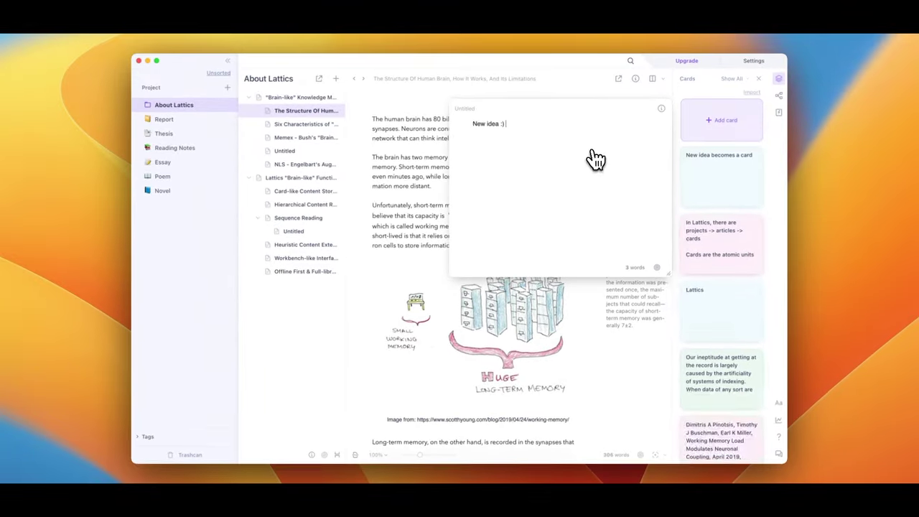
left_click_drag(720, 152, 502, 176)
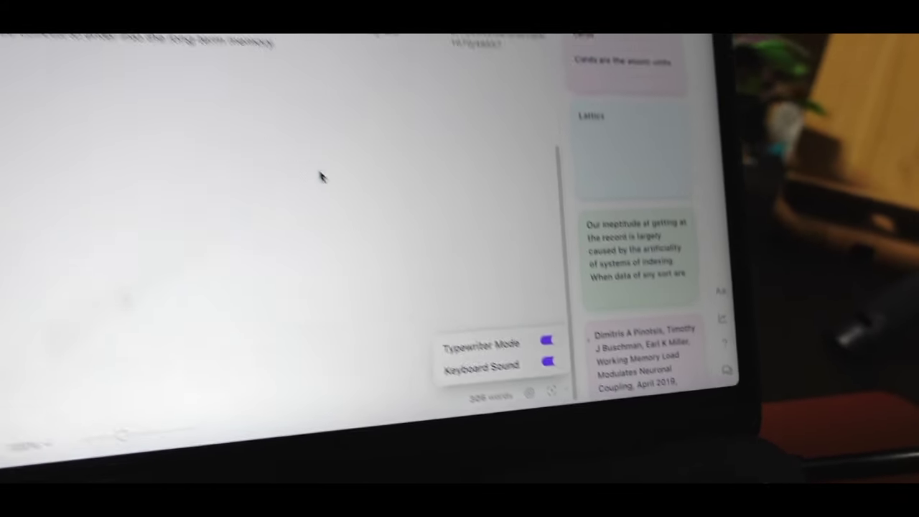
- Dismiss the Typewriter Mode and Keyboard Sound popover
left_click(320, 176)
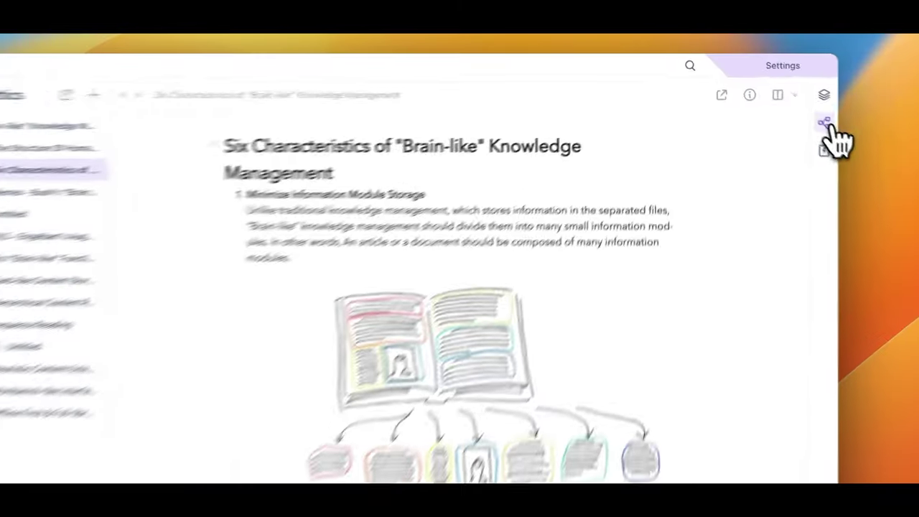
- Open the About Lattics graph full-window and move Memex under Six Characteristics
left_click(824, 123)
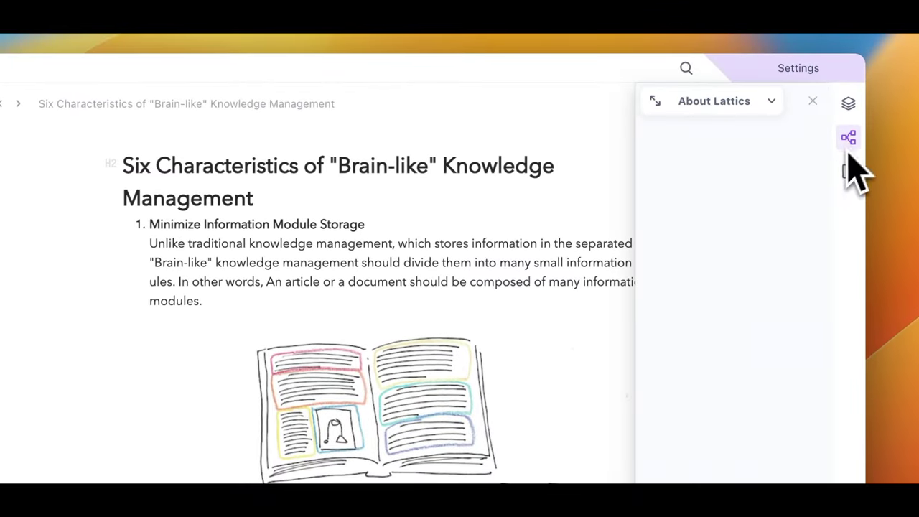
left_click(655, 102)
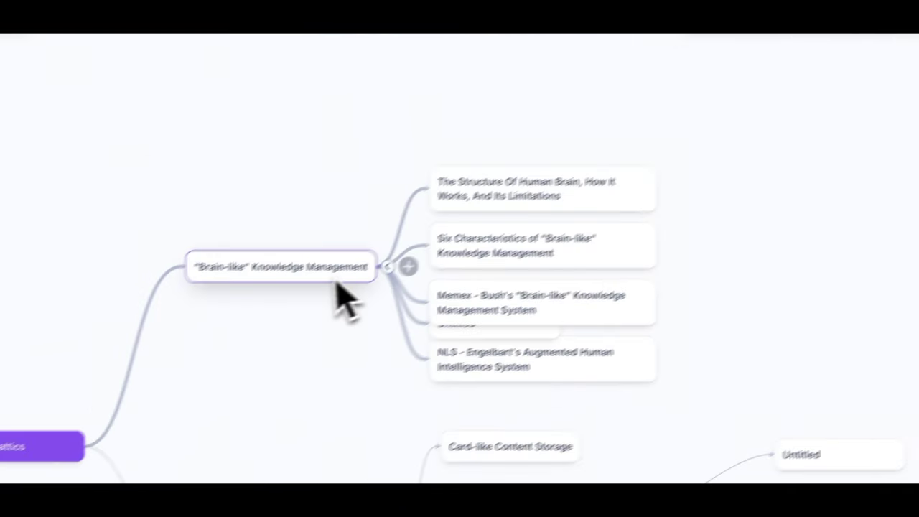
left_click_drag(497, 310, 597, 243)
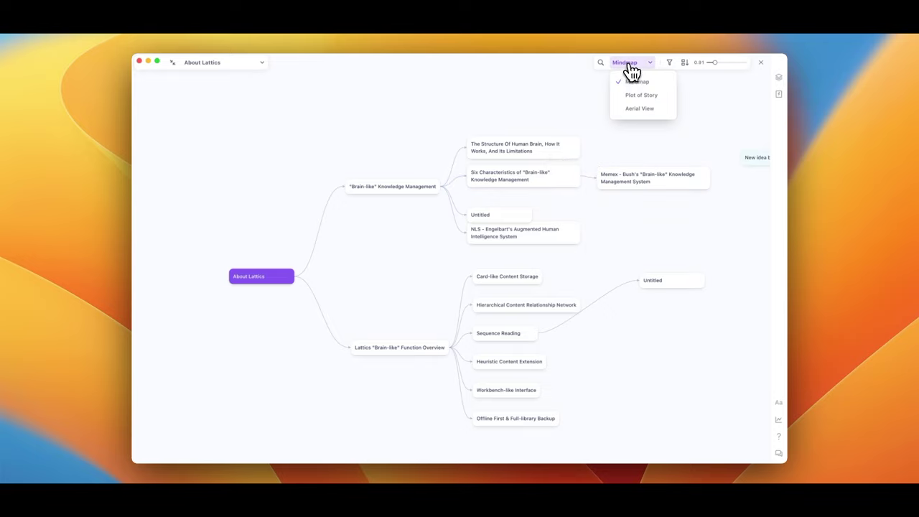
- Use the Plot of Story layout, place the New idea card beside Memex, then switch to Aerial View
left_click(641, 95)
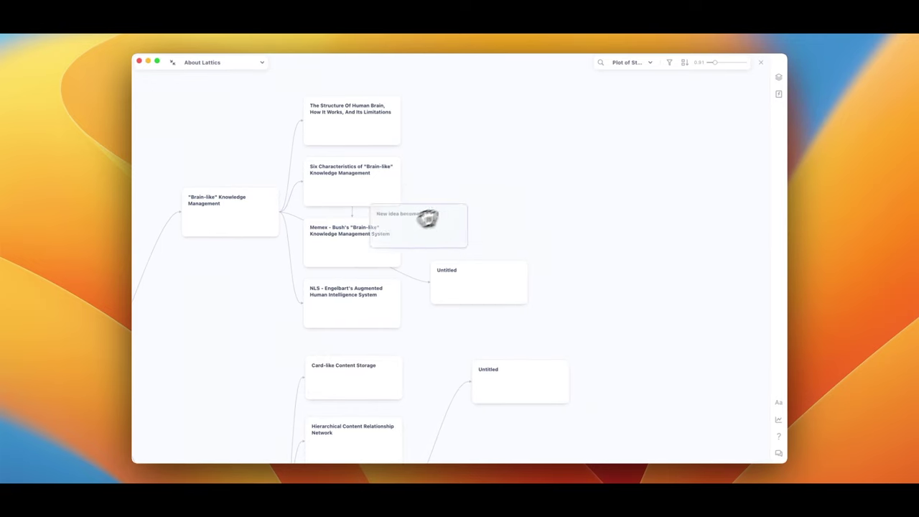
left_click_drag(416, 231, 429, 237)
left_click(630, 63)
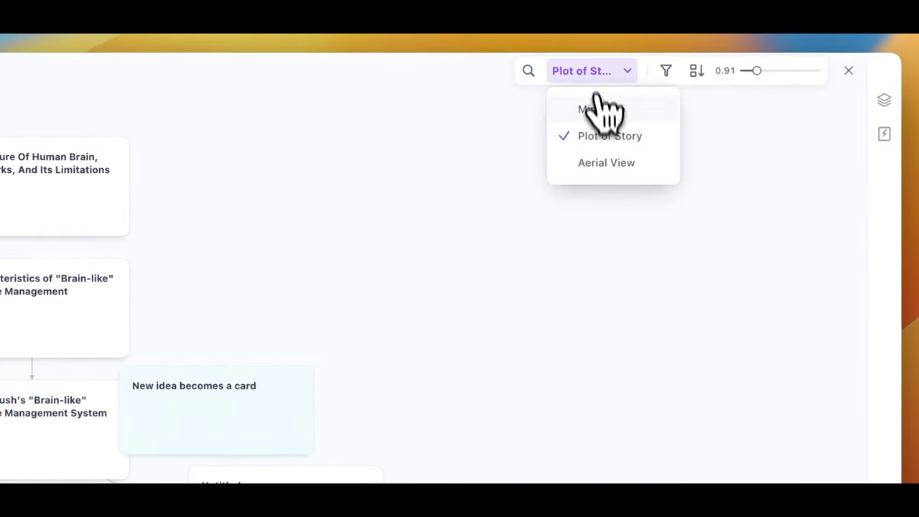
left_click(622, 164)
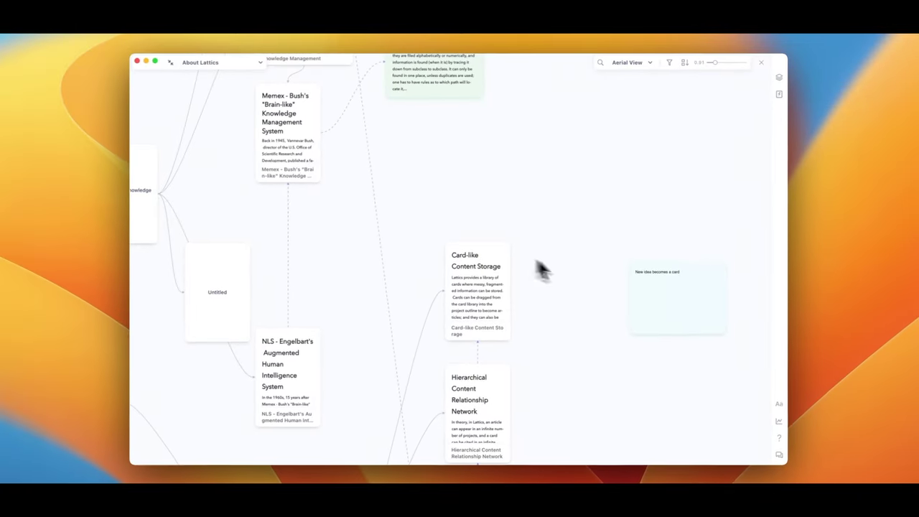